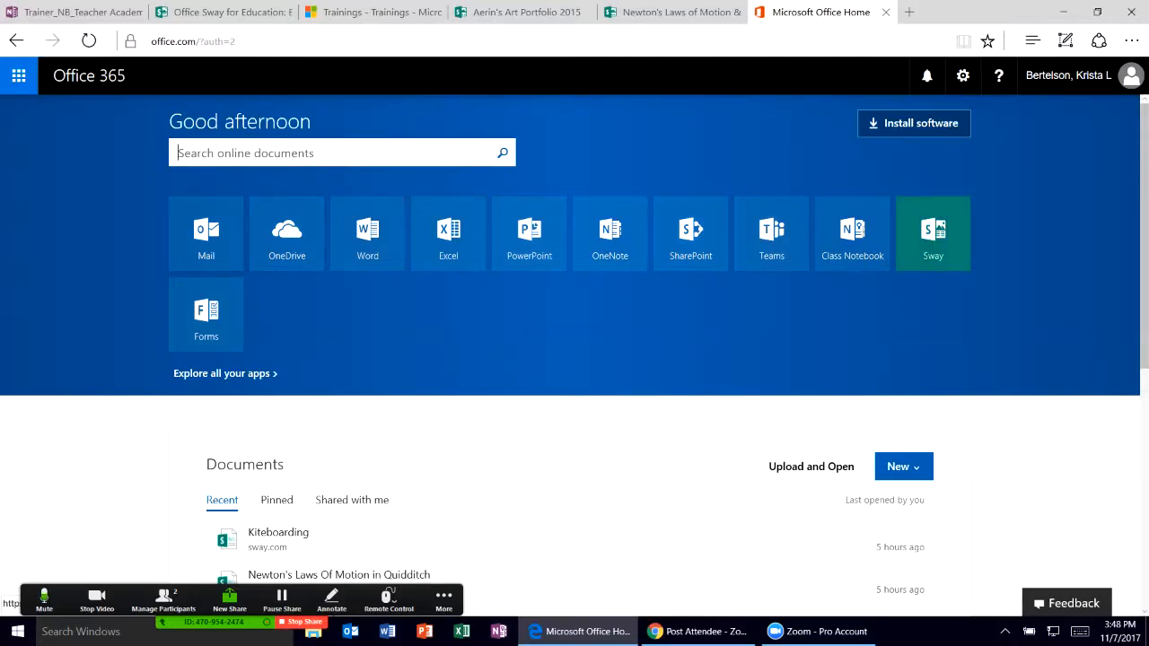
Open Sway from Office 365, create a blank Sway, and title it "Microsoft Sway Day"
click(933, 233)
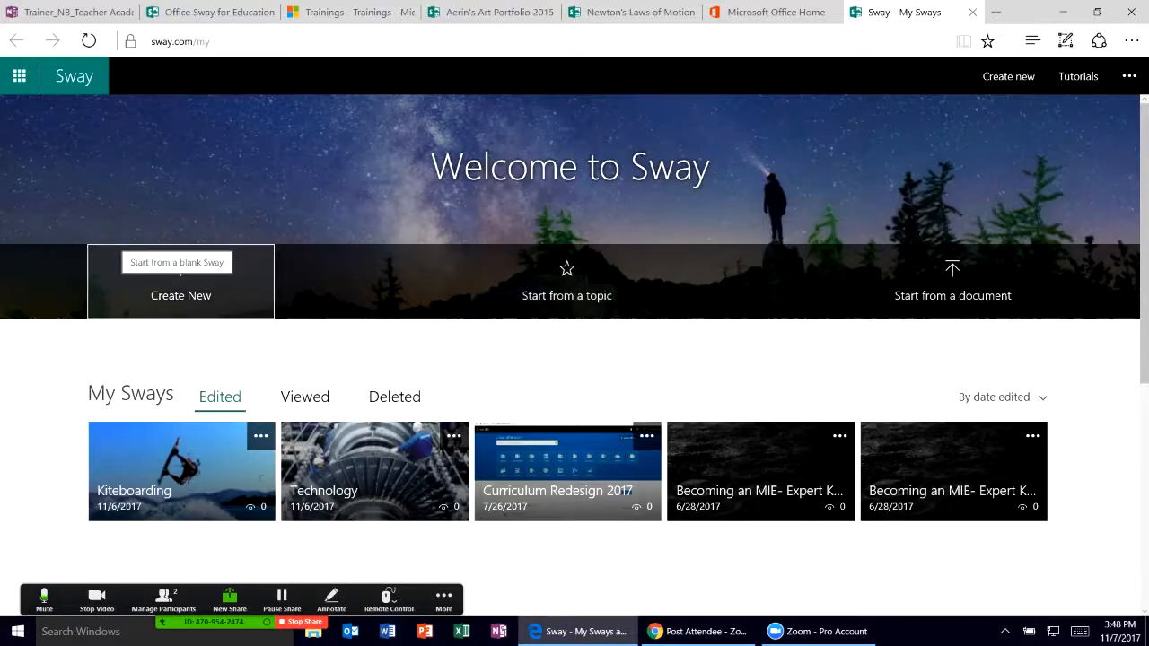
click(180, 273)
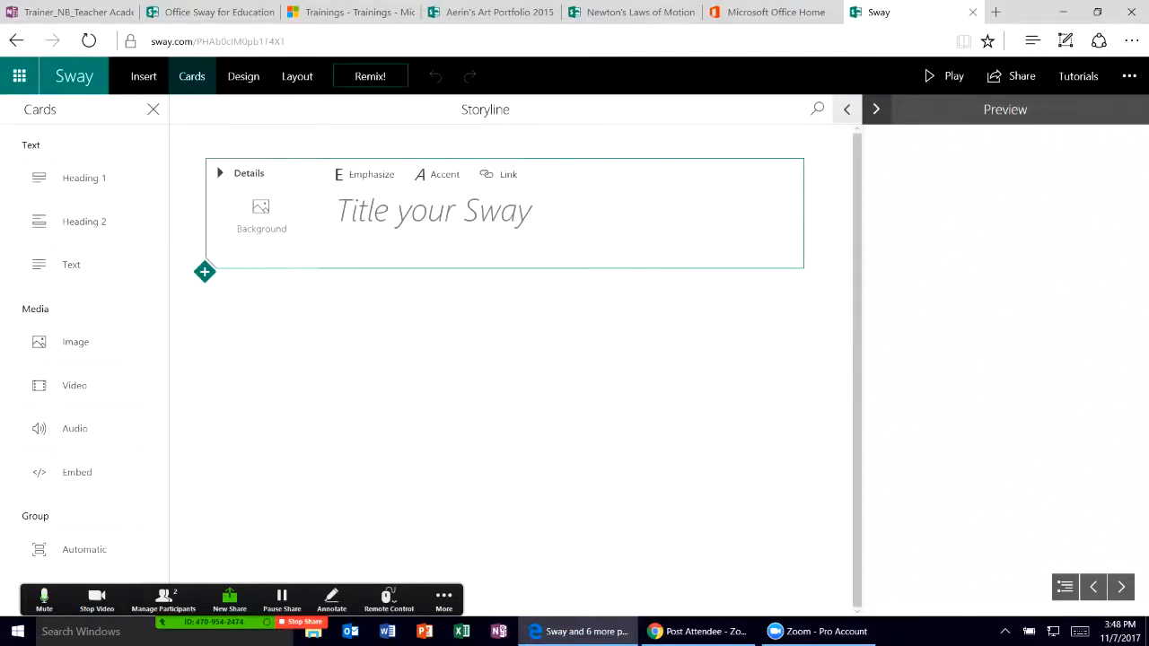
text(Microsoft Sway Day)
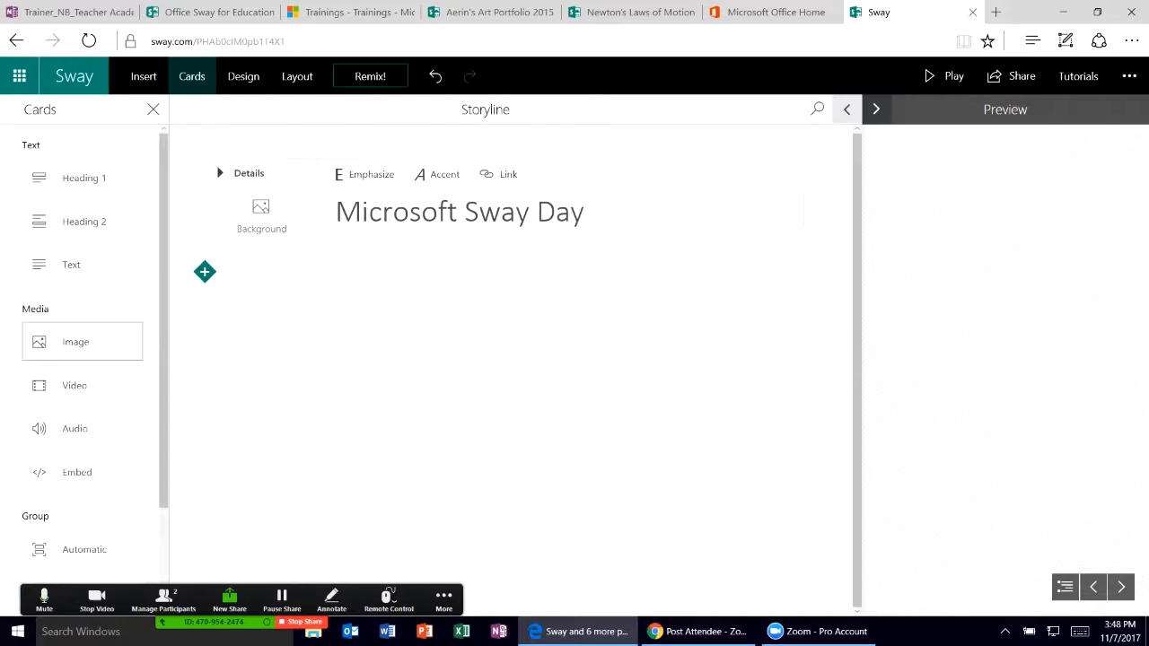
Add an image card below the title card, search images for "sway", and set the 1024 x 1024 Sway logo as the title background
click(75, 341)
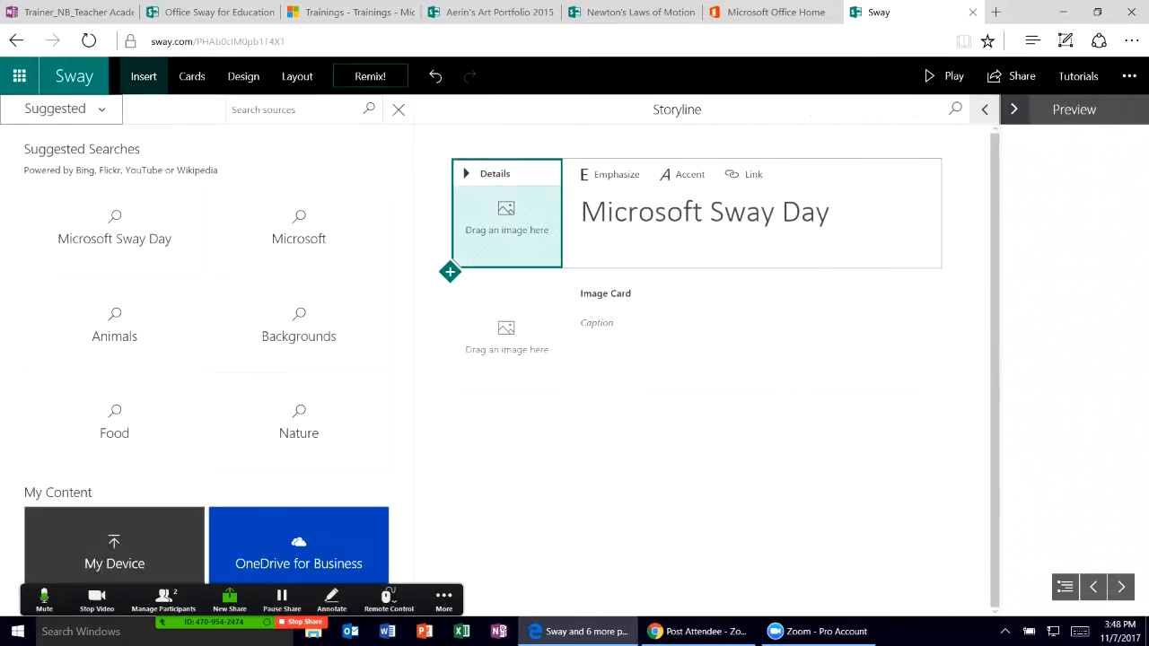
click(293, 110)
text(sway)
key(Return)
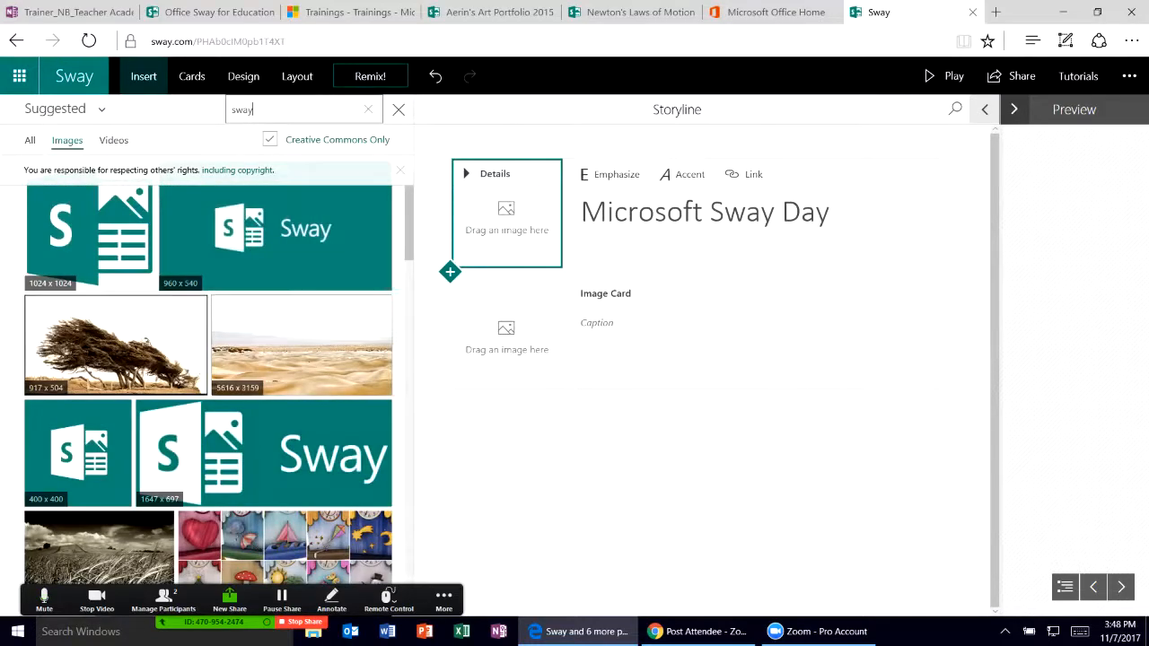
drag(89, 238, 503, 220)
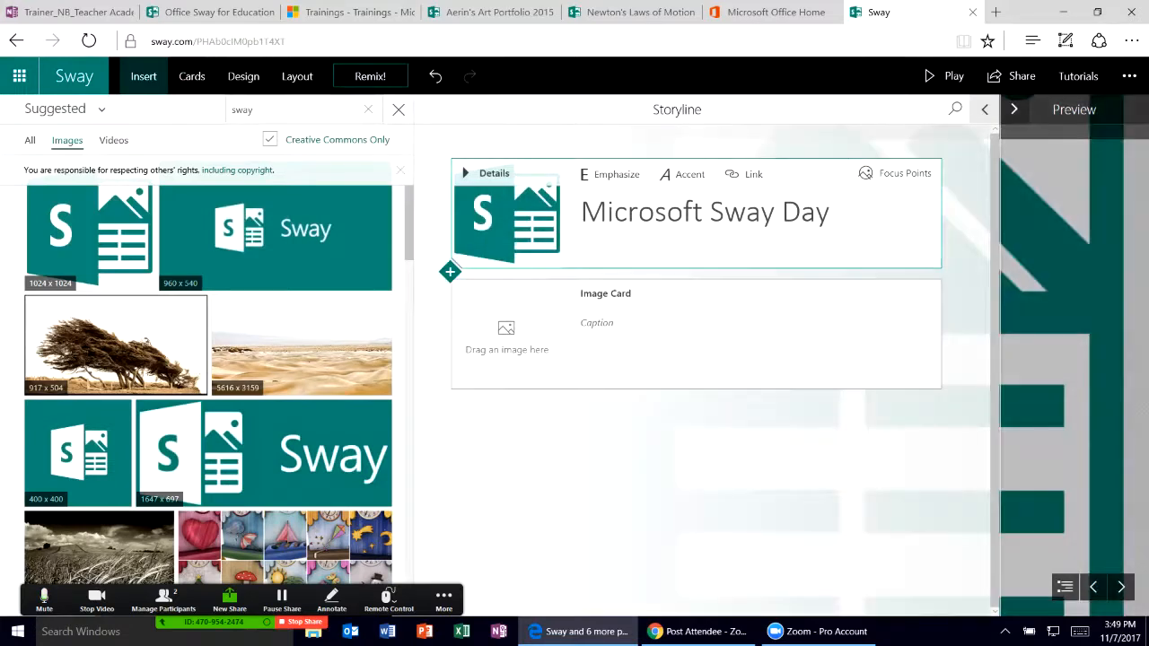
Caption the image card "Thanks for joining us today in this Zoom call to learn about Sway!"
click(597, 323)
text(Thanks for joining us today in this Zoom )
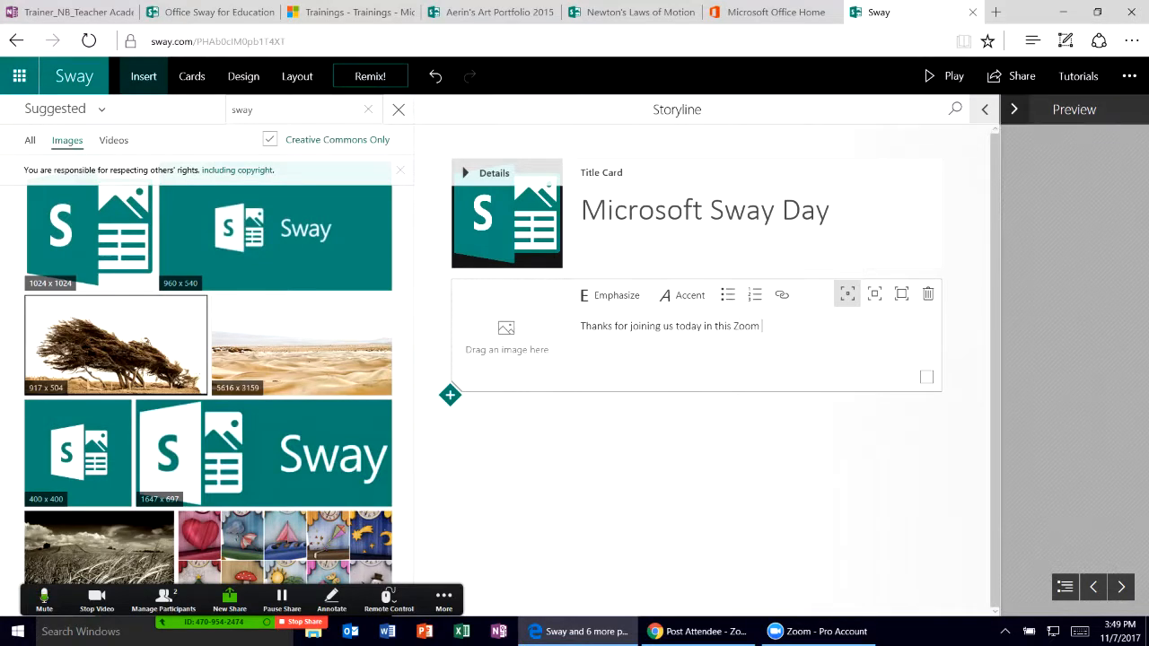
text(call to learn about Sway!)
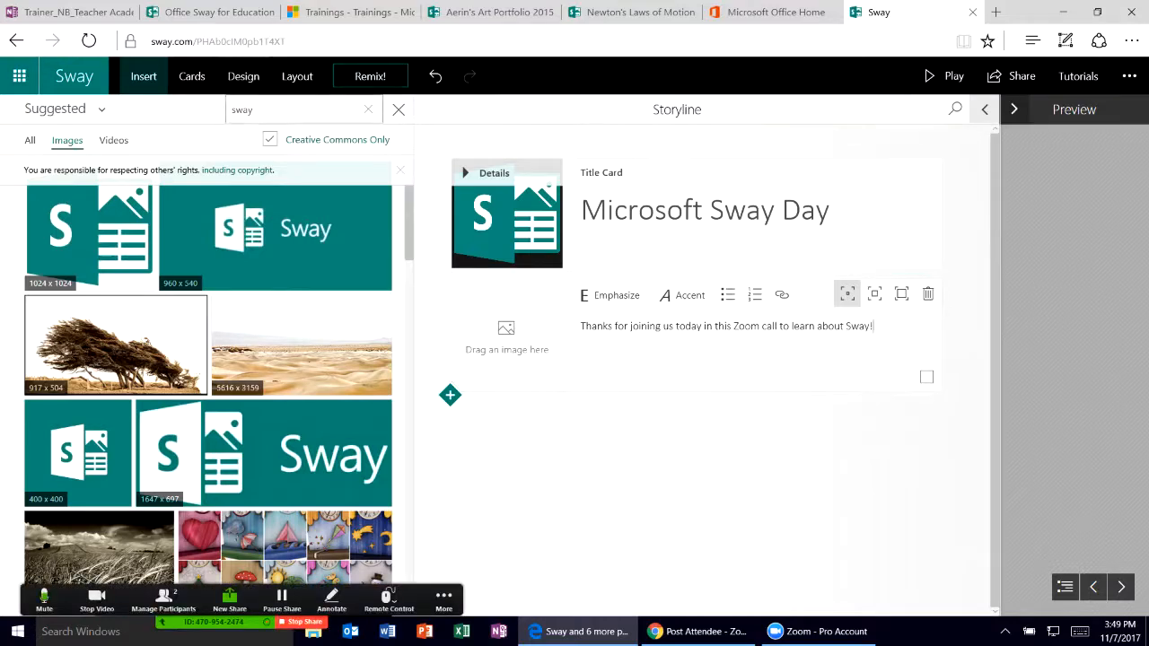
Search images for "Zoom" and place the blue magnifying glass picture in the captioned image card
drag(264, 110, 212, 91)
text(Zoom)
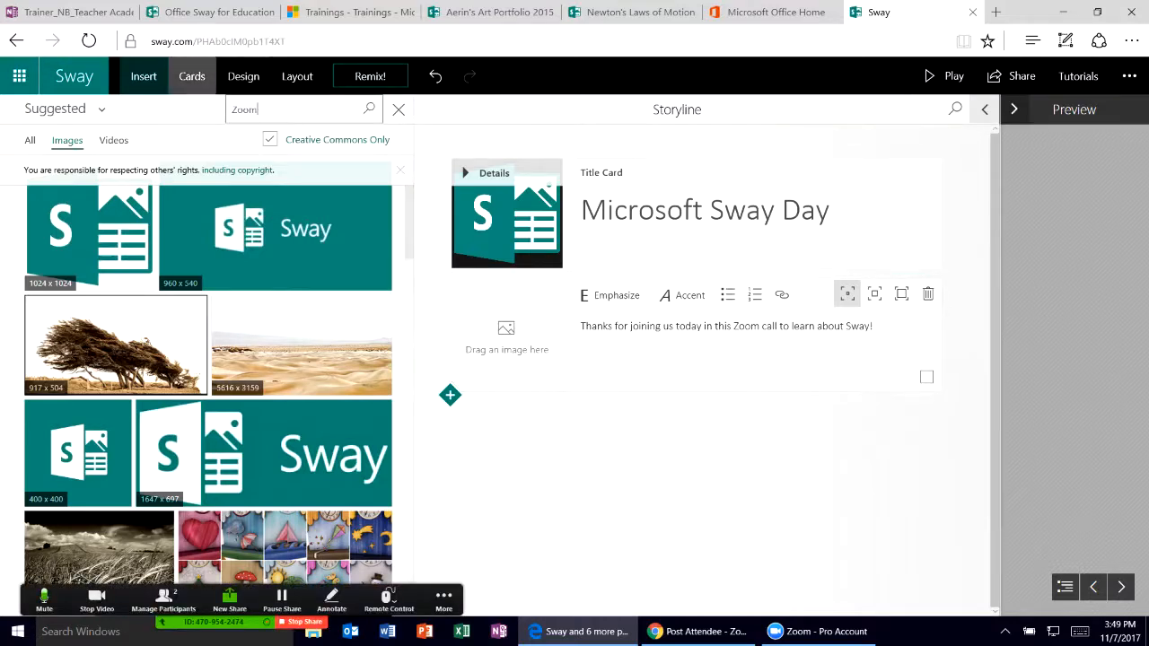
key(Return)
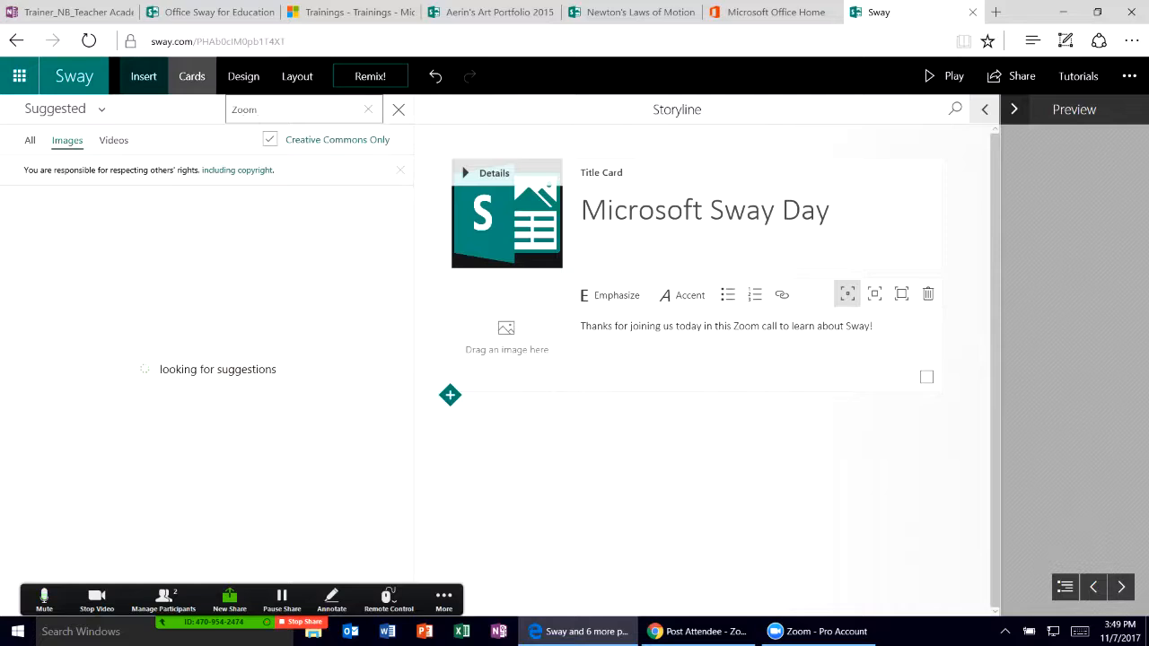
drag(87, 235, 507, 341)
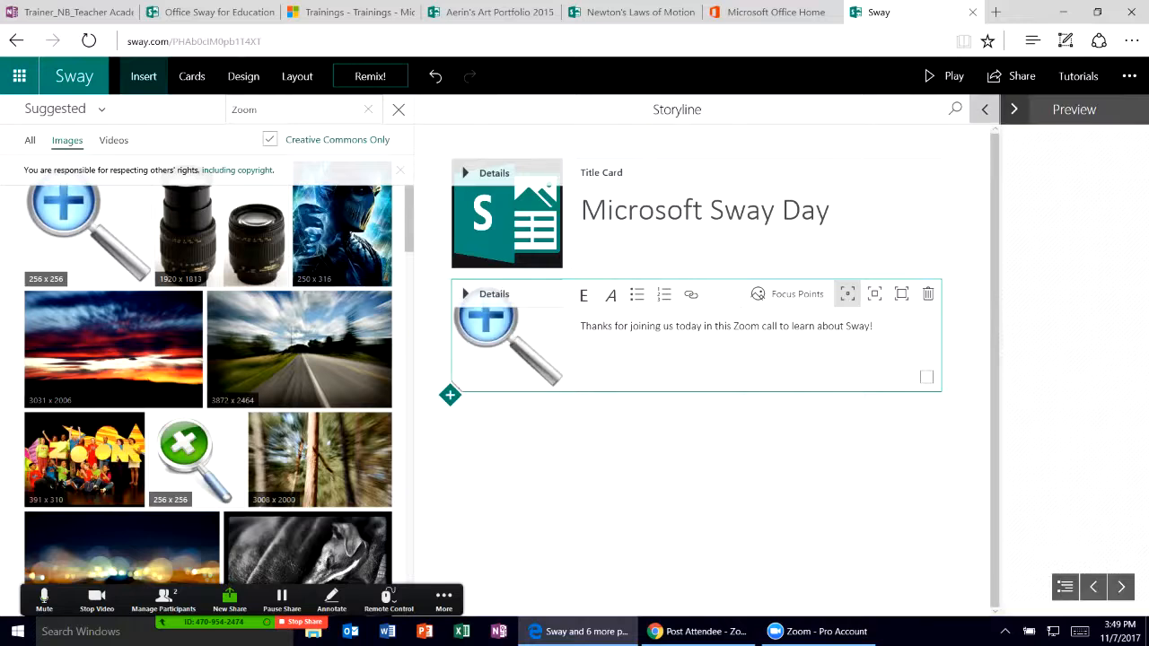
Preview the Sway from its title page and remix the design repeatedly, stopping at the pale logo on a paper-textured background
click(984, 109)
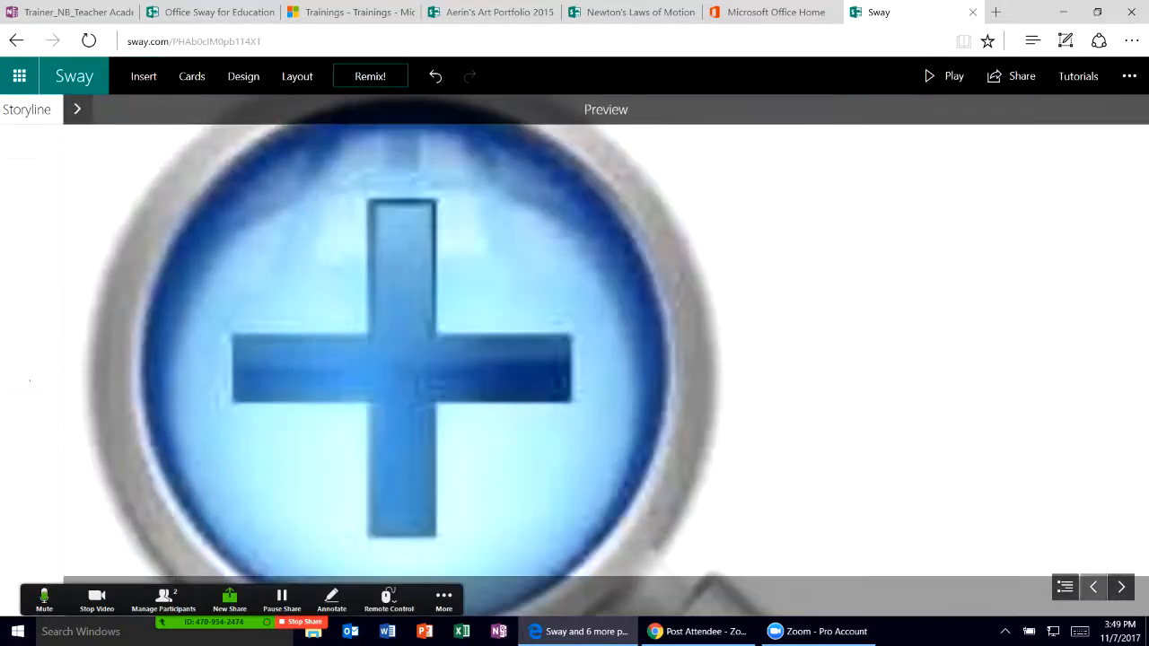
click(1093, 587)
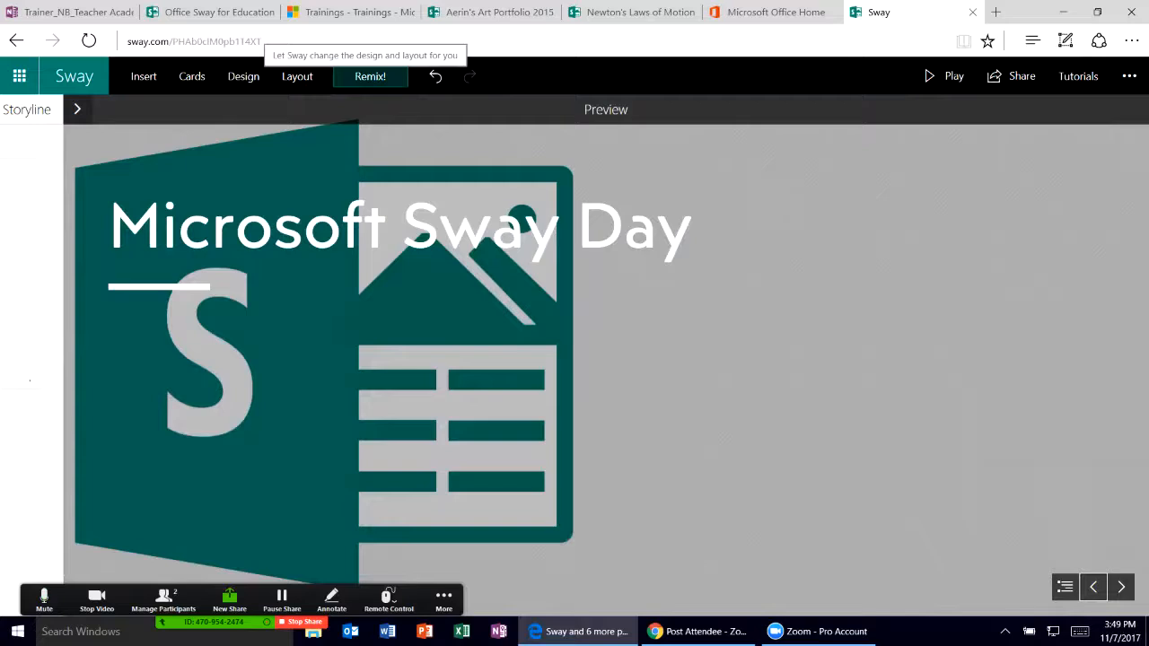
click(369, 76)
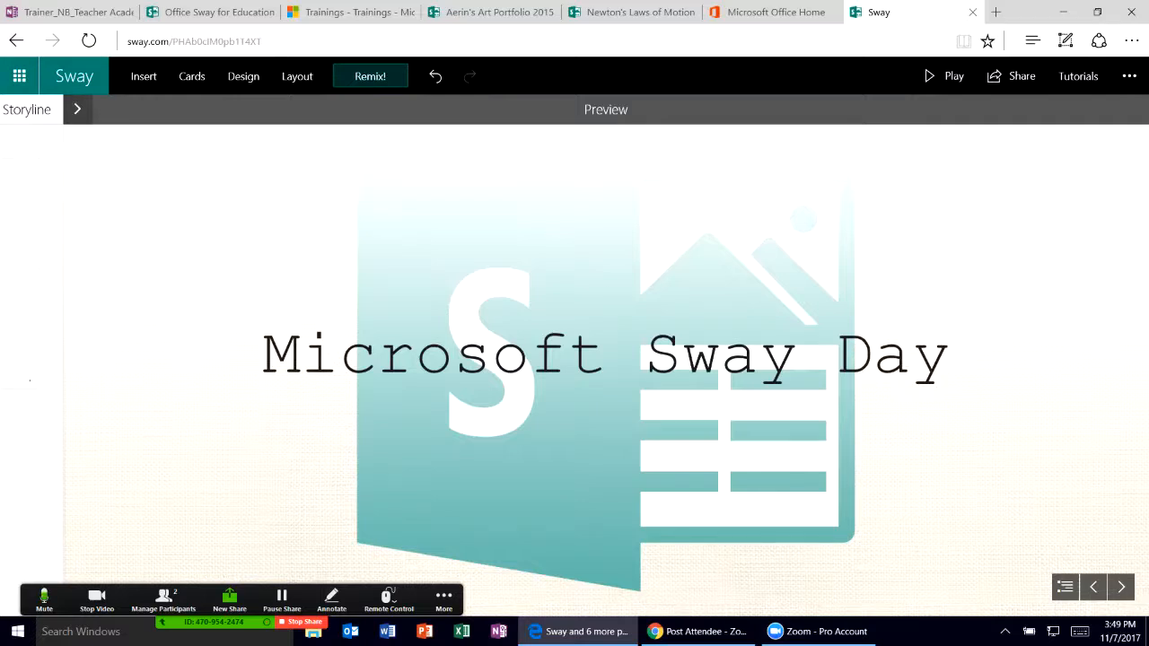
click(370, 77)
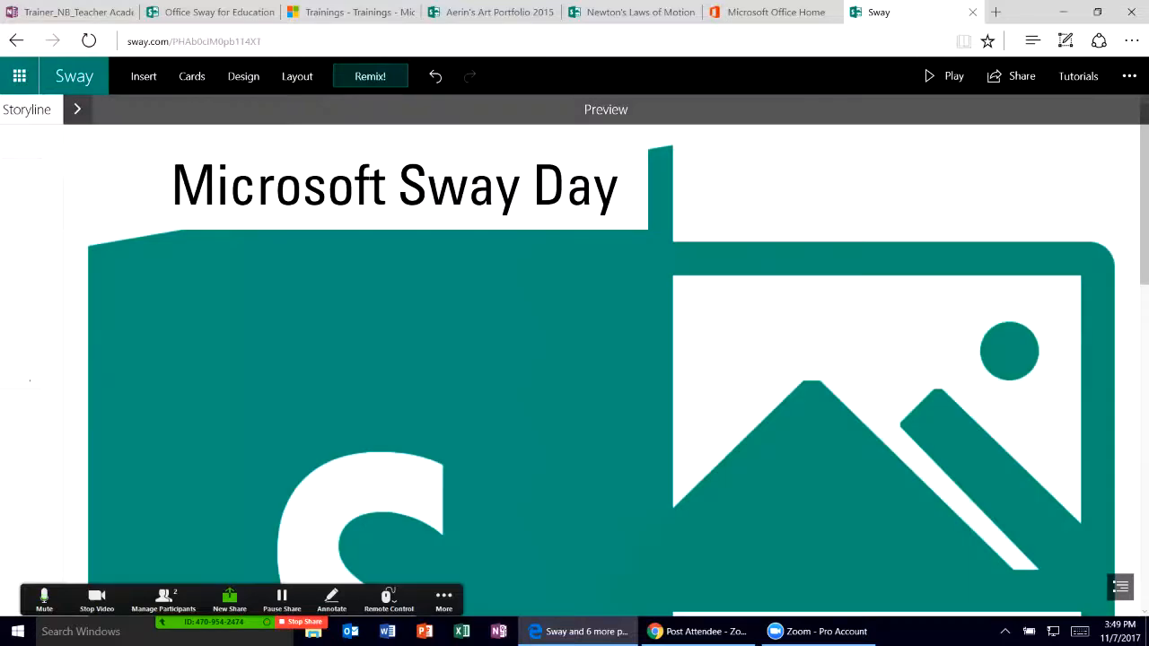
click(369, 77)
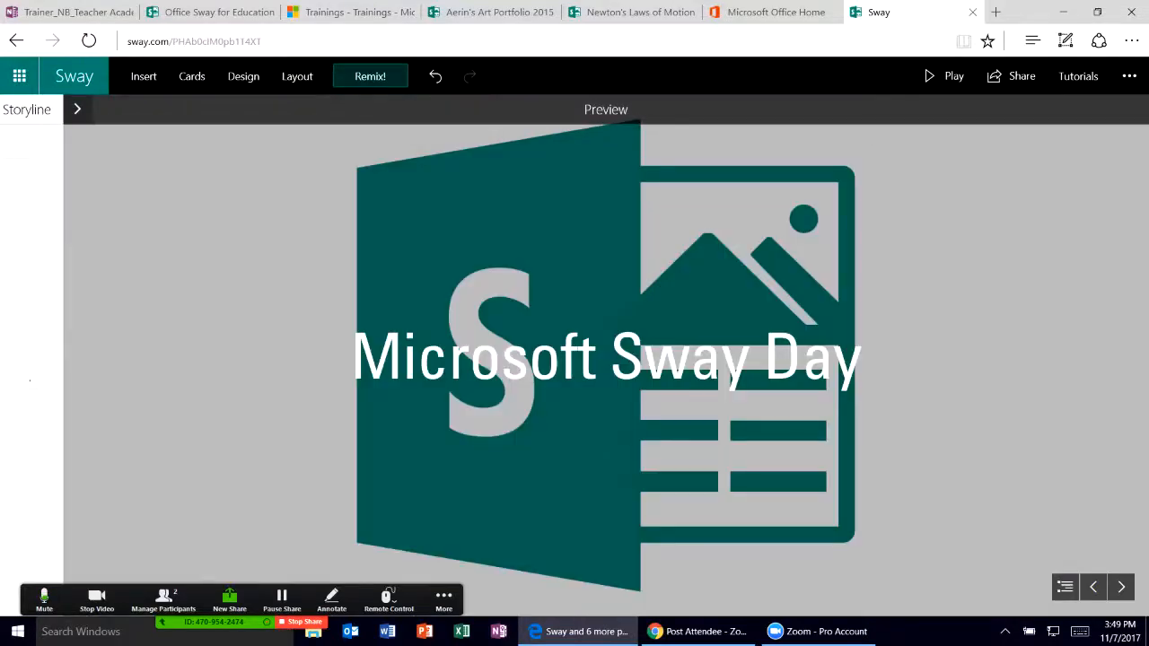
click(369, 76)
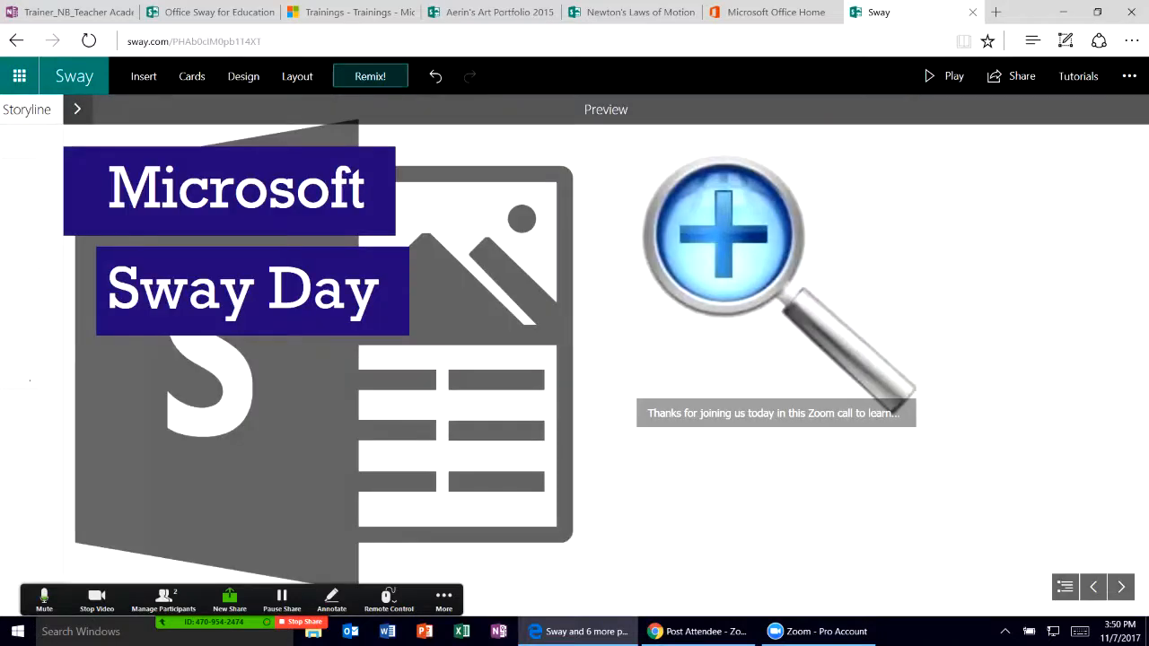
click(369, 76)
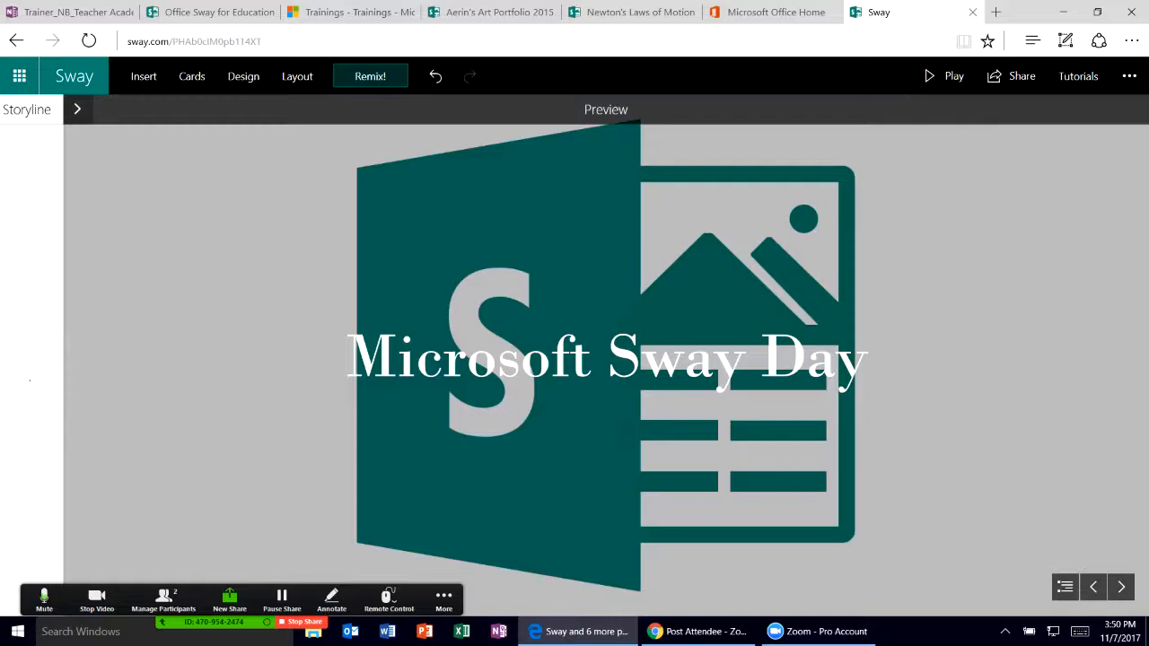
click(370, 76)
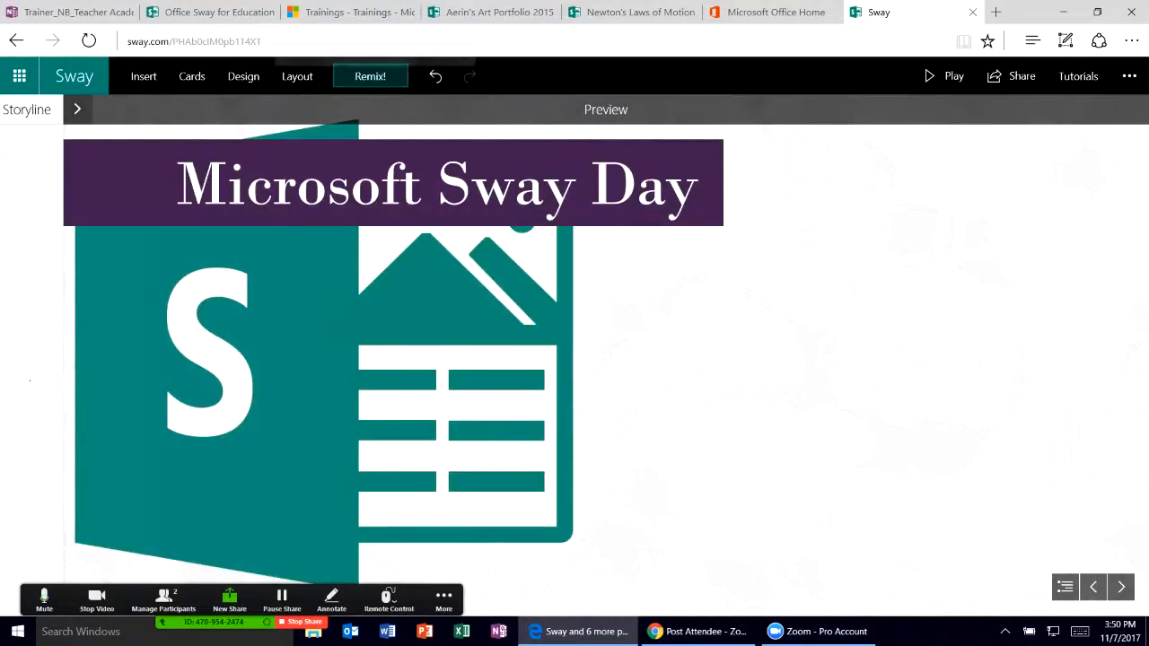
click(369, 76)
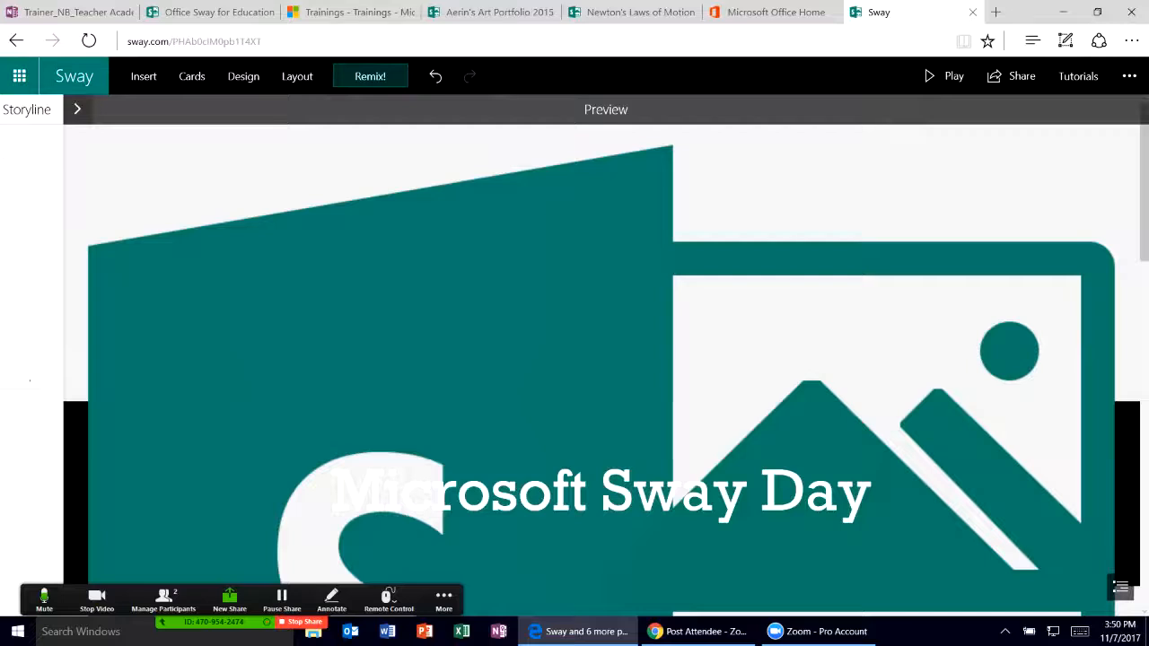
click(369, 76)
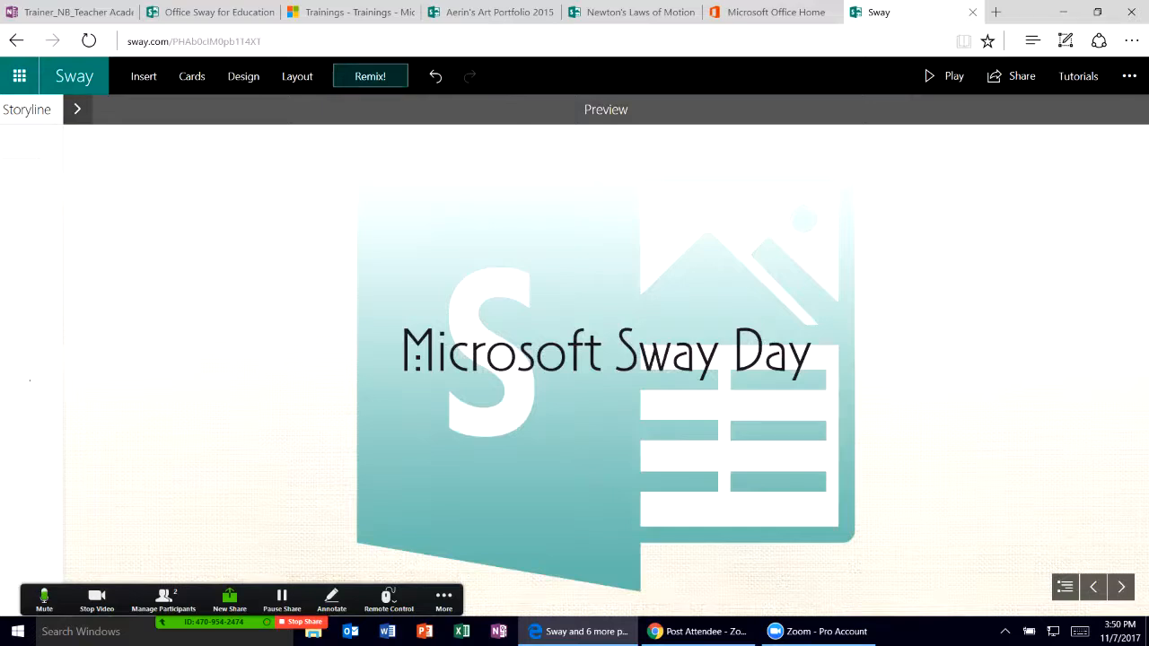
Return to the storyline and add an empty Stack group below the magnifying glass image card
click(77, 108)
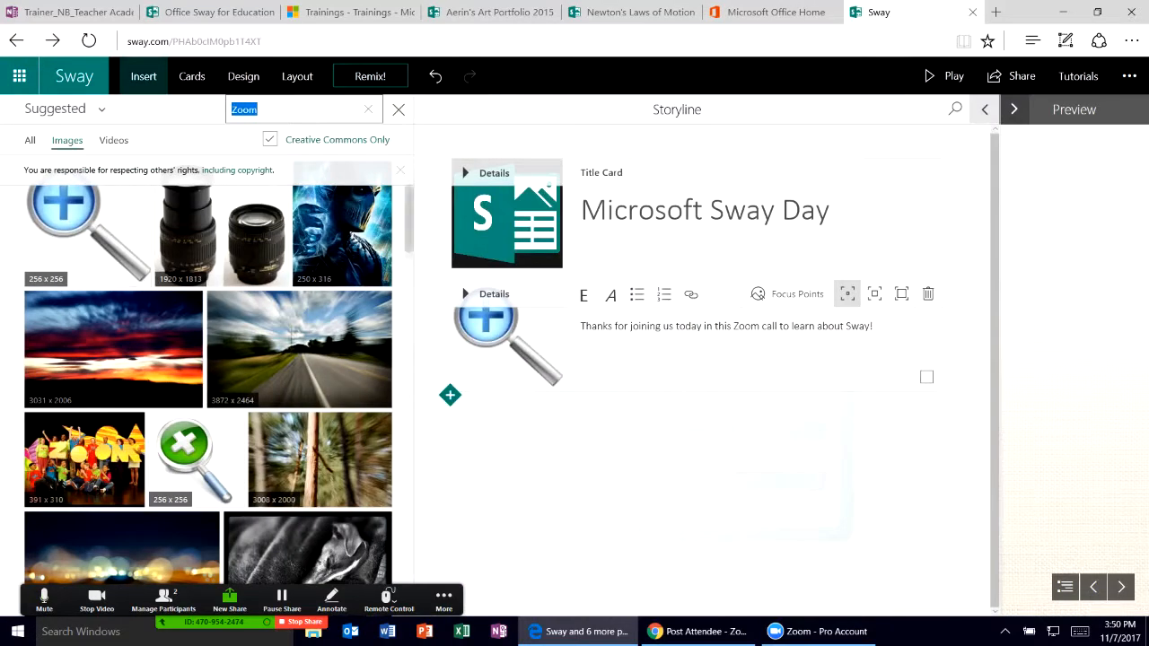
click(144, 77)
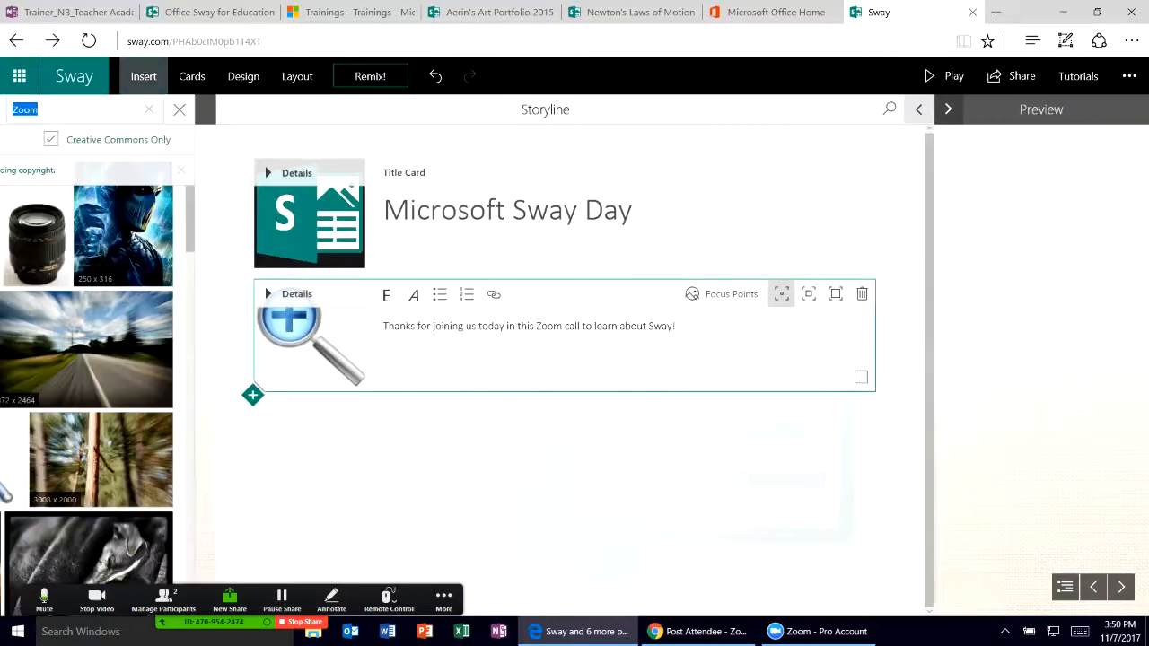
click(144, 77)
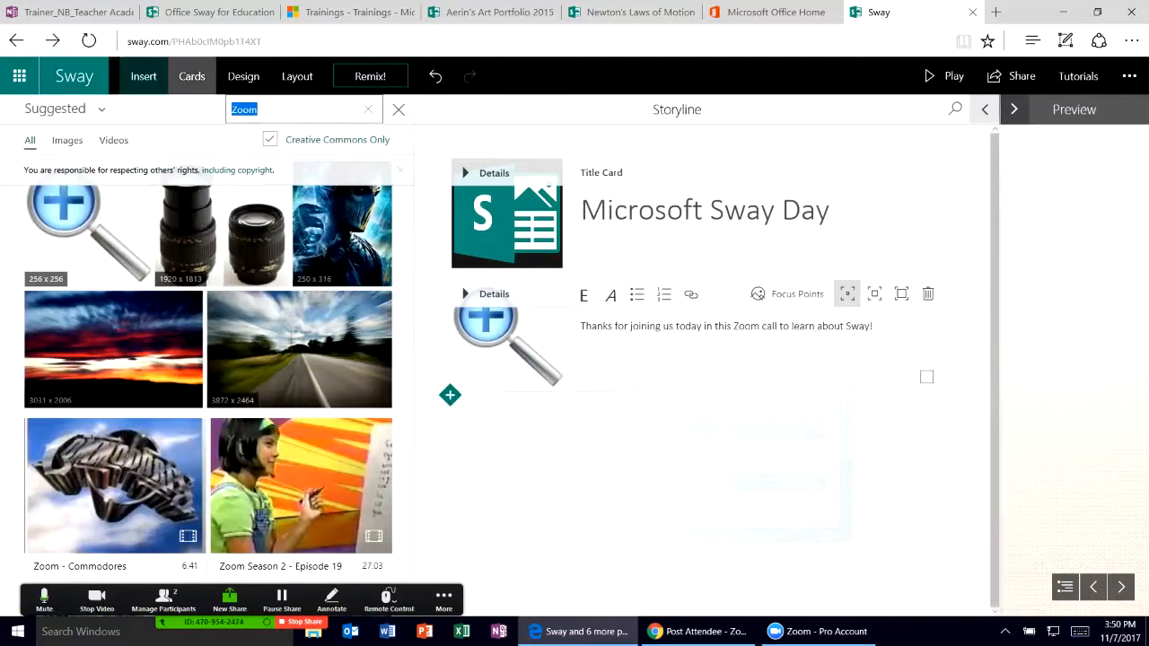
click(191, 76)
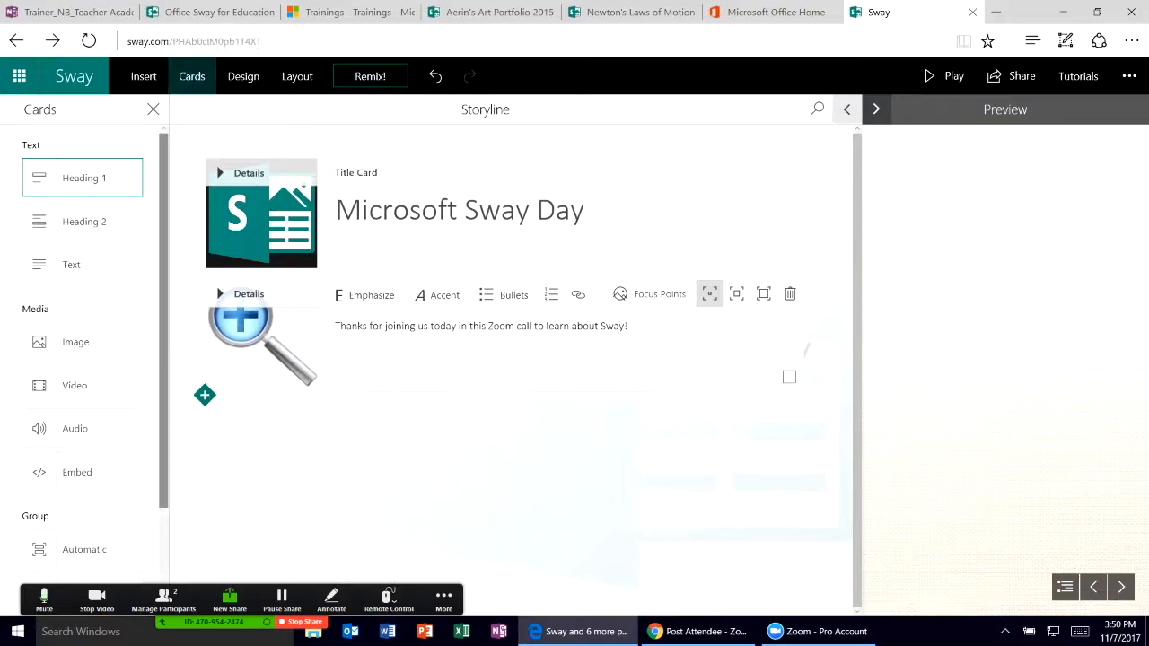
scroll(90, 350, down, 2)
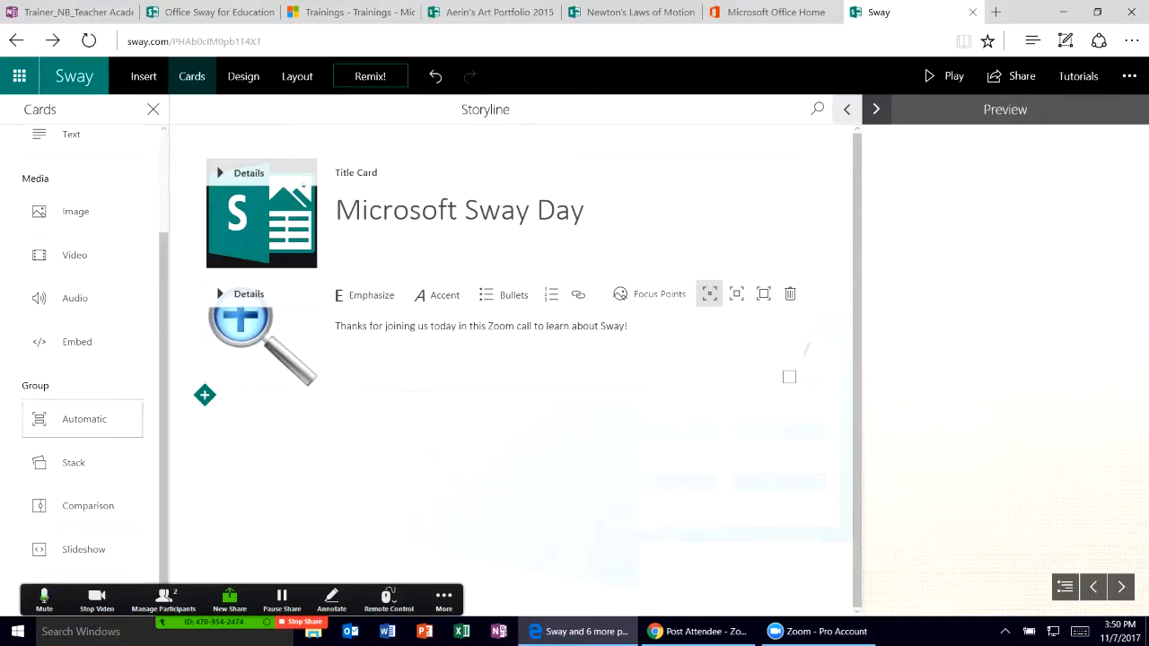
click(82, 462)
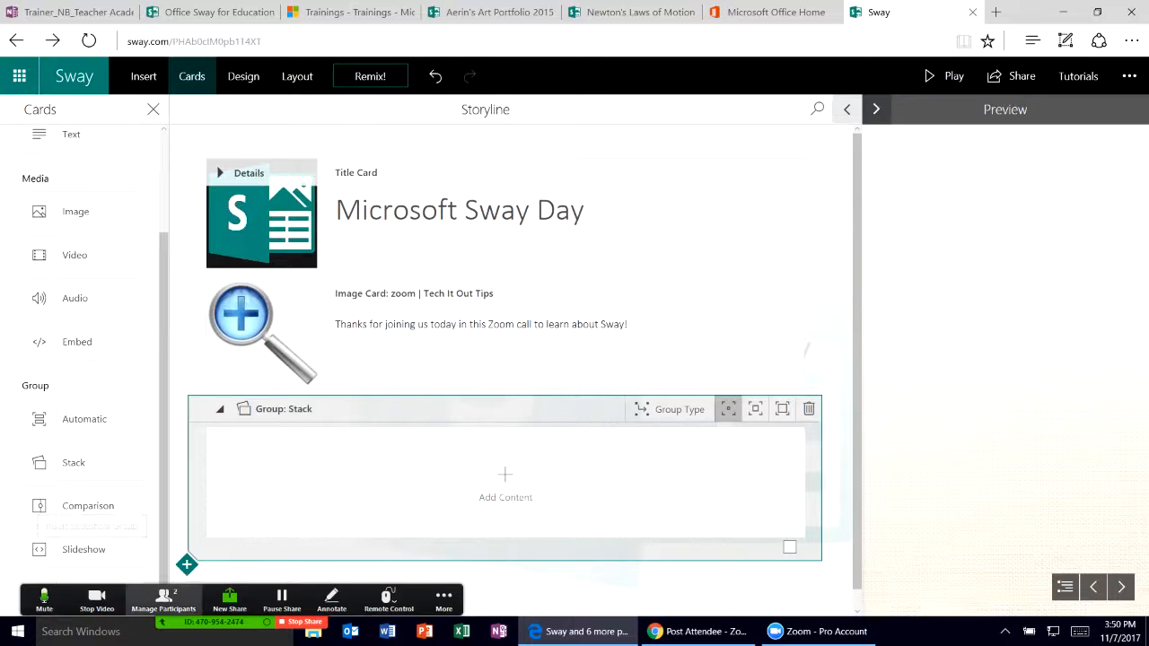
Move the meeting toolbar off the card list and add an empty Comparison group below the Stack group
drag(164, 600, 332, 593)
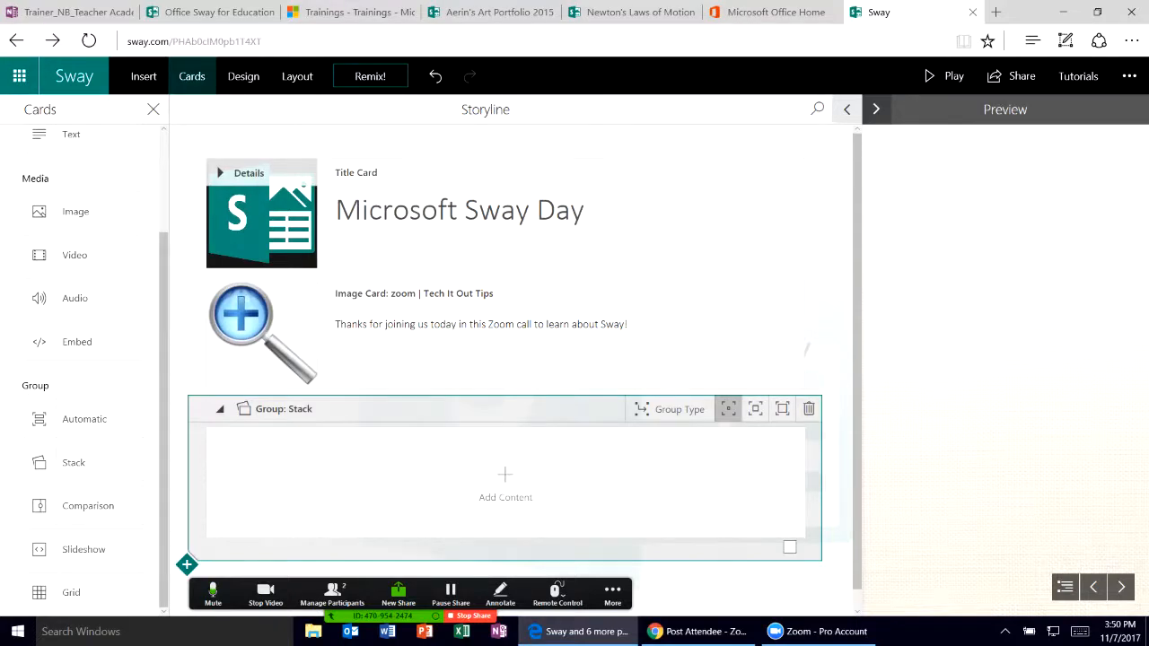
scroll(80, 359, up, 3)
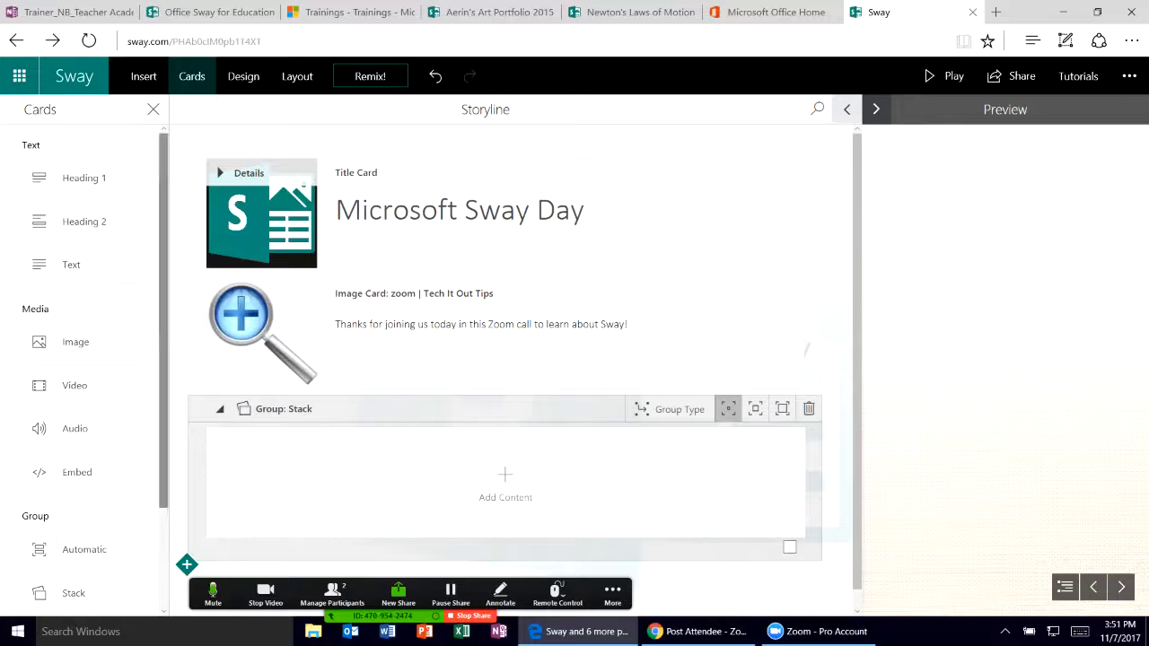
scroll(81, 359, down, 3)
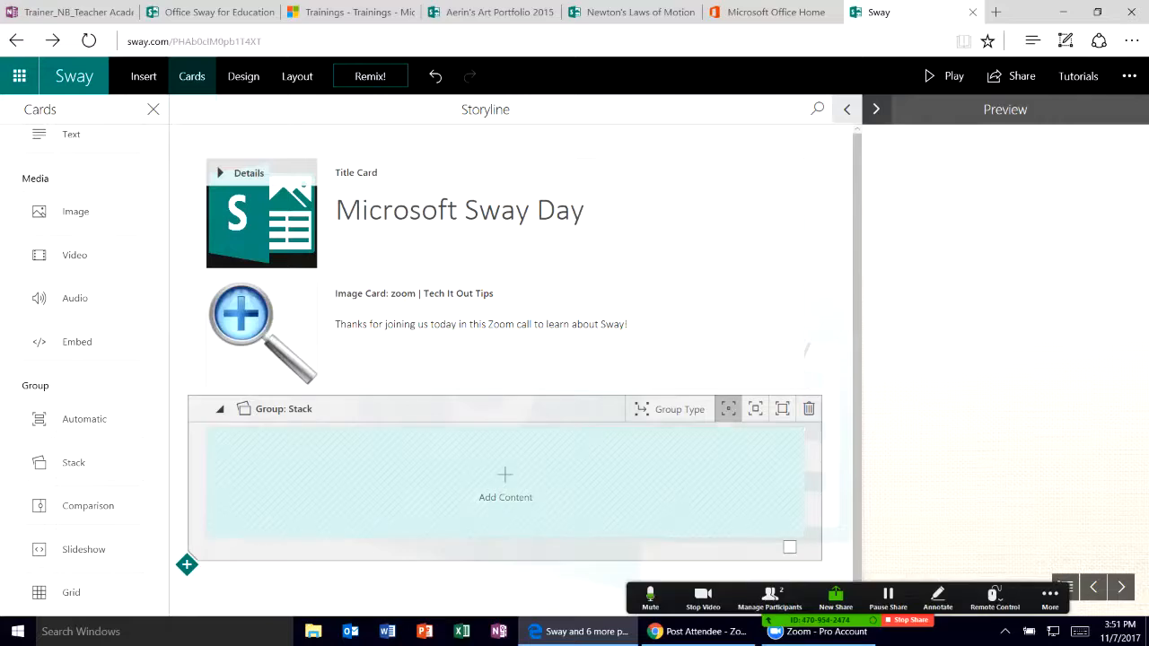
click(83, 505)
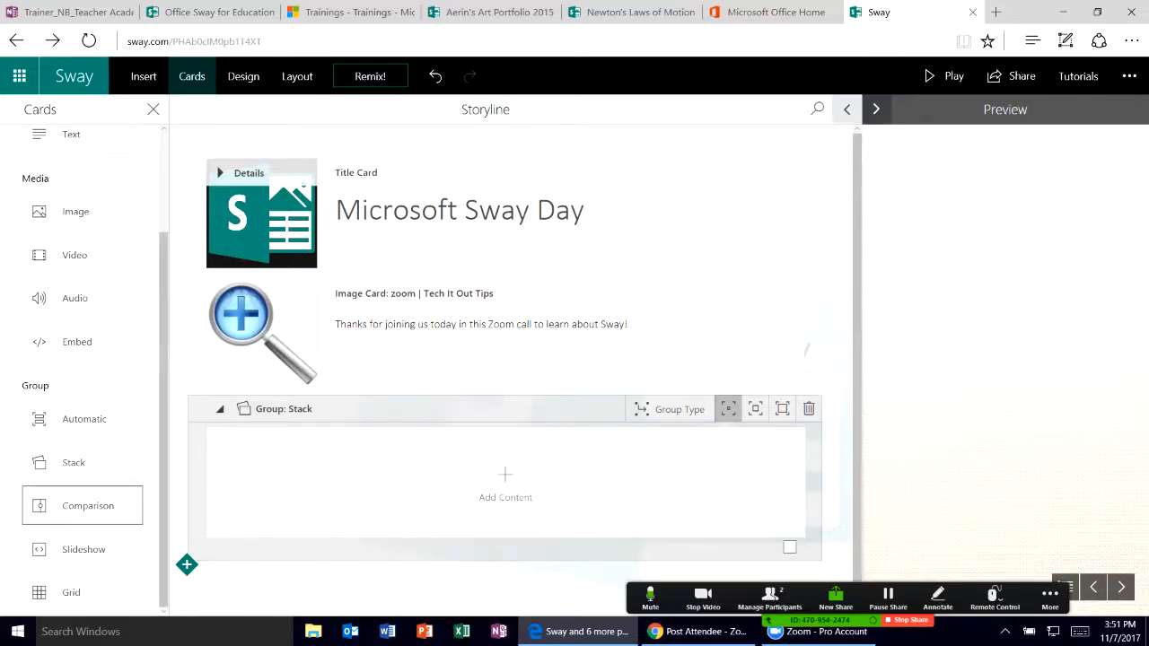
drag(164, 377, 164, 274)
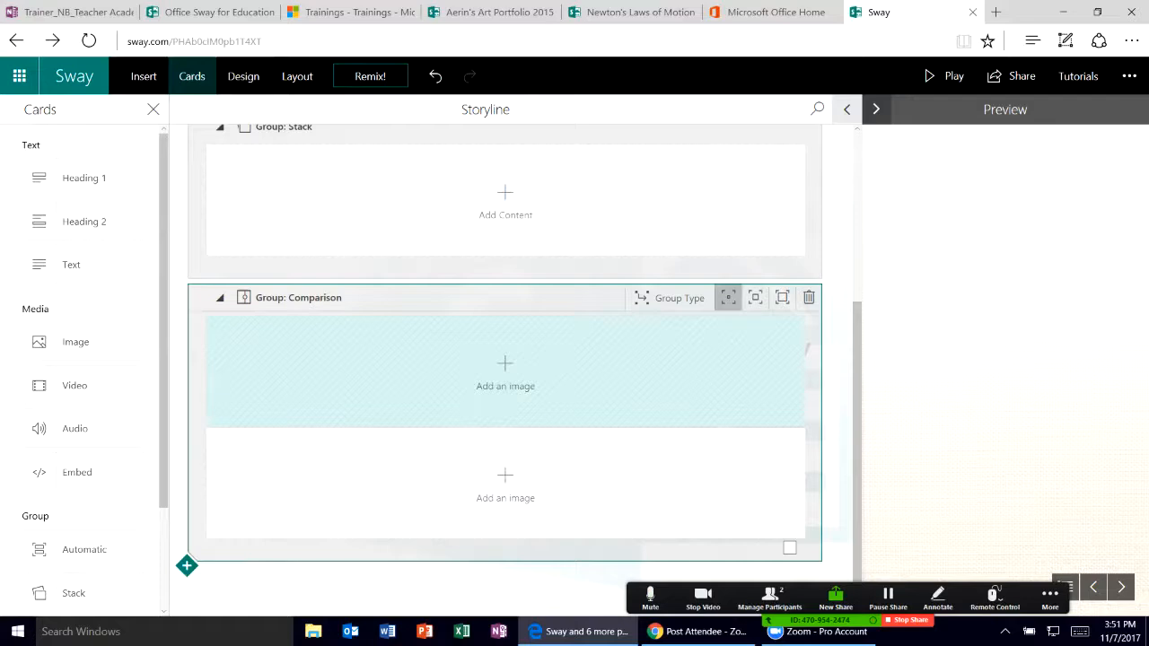
Search all suggested sources for "dinosaur" and place the brown horned dinosaur picture in the Comparison group's first image slot
click(506, 372)
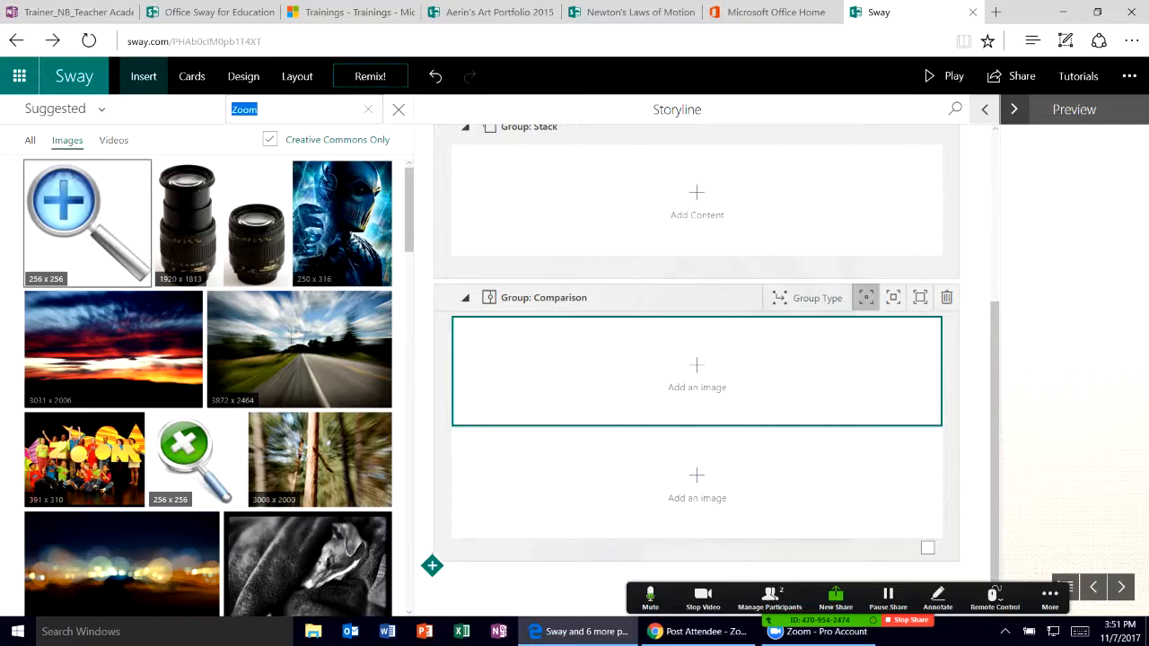
click(114, 140)
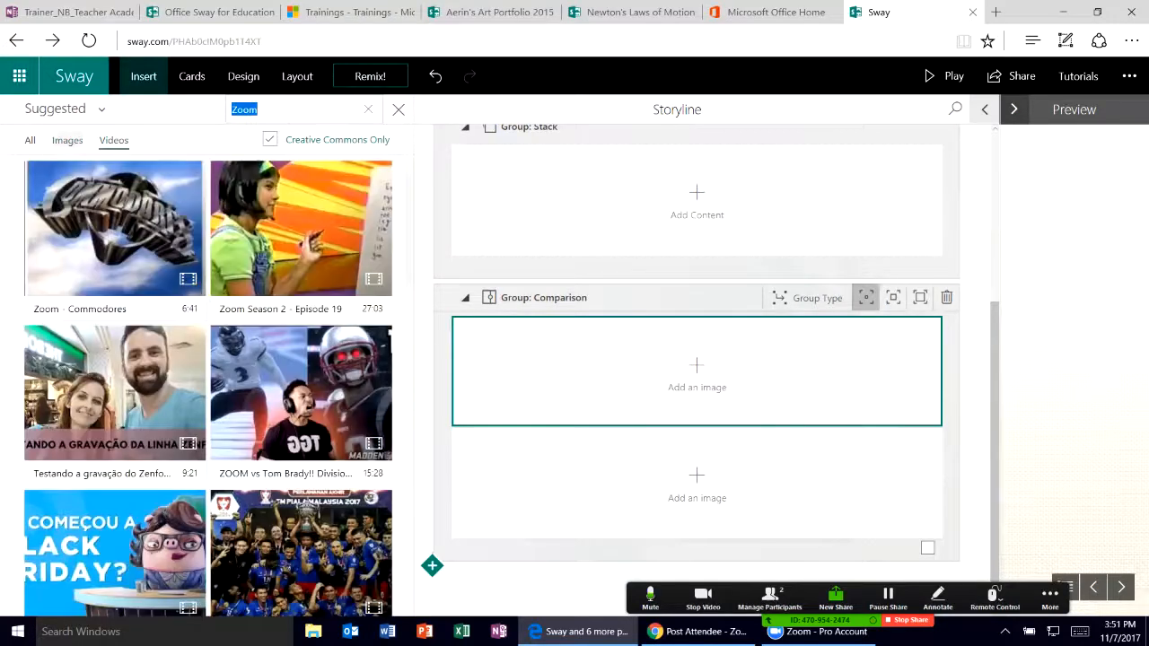
click(68, 140)
click(30, 140)
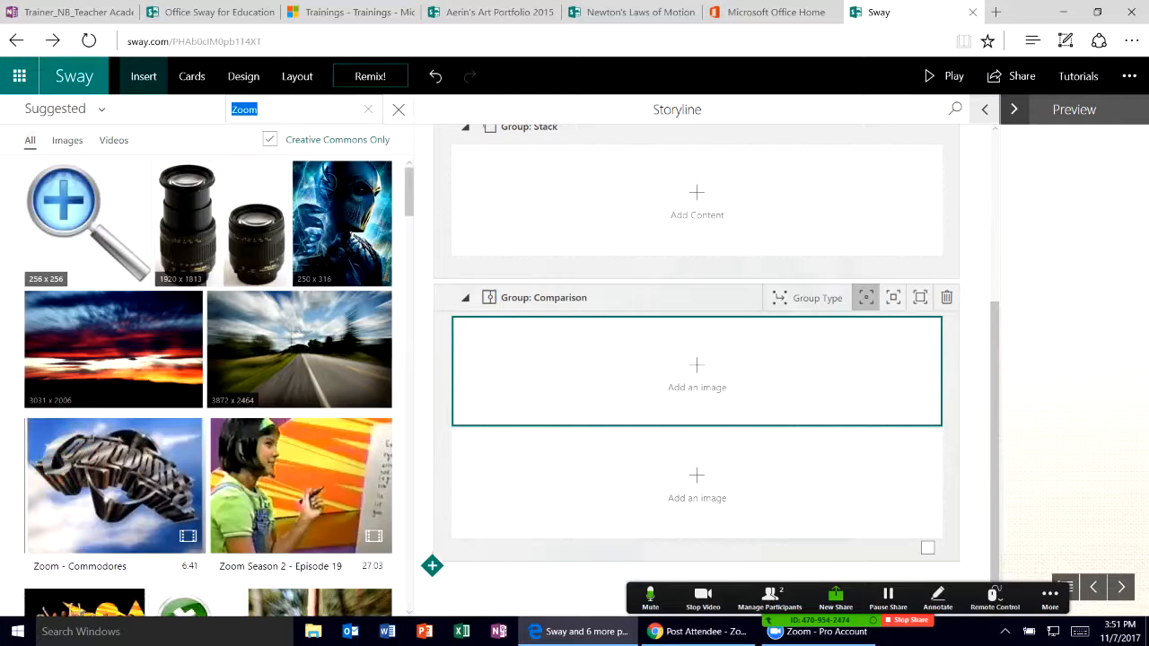
drag(260, 109, 237, 109)
text(din)
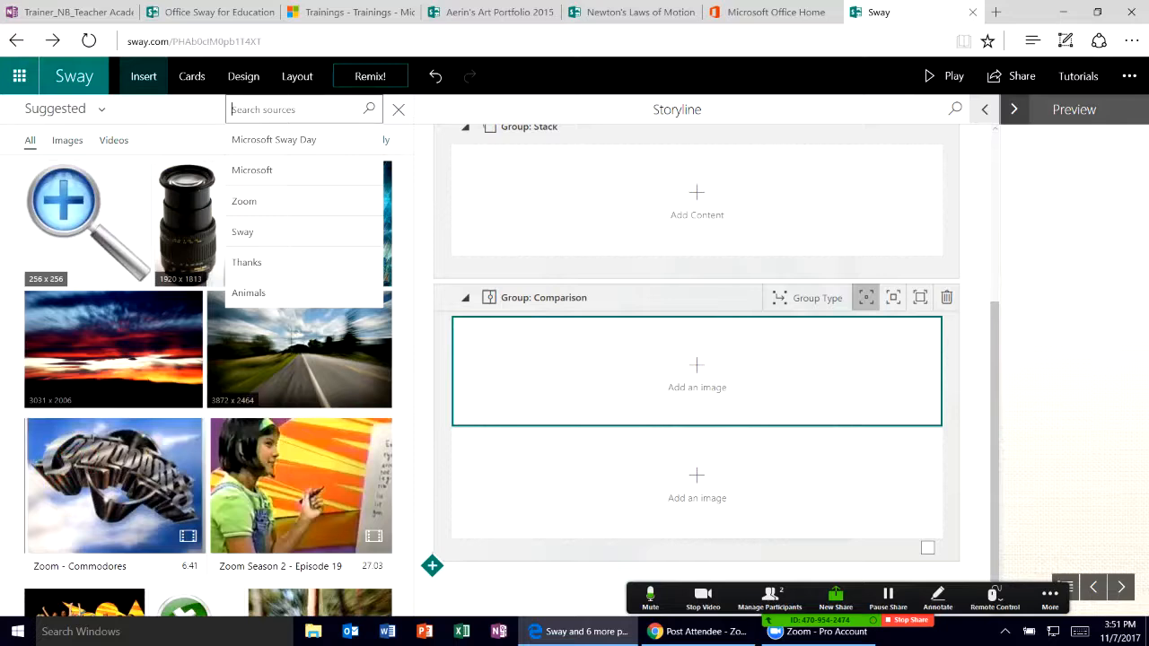
text(osau)
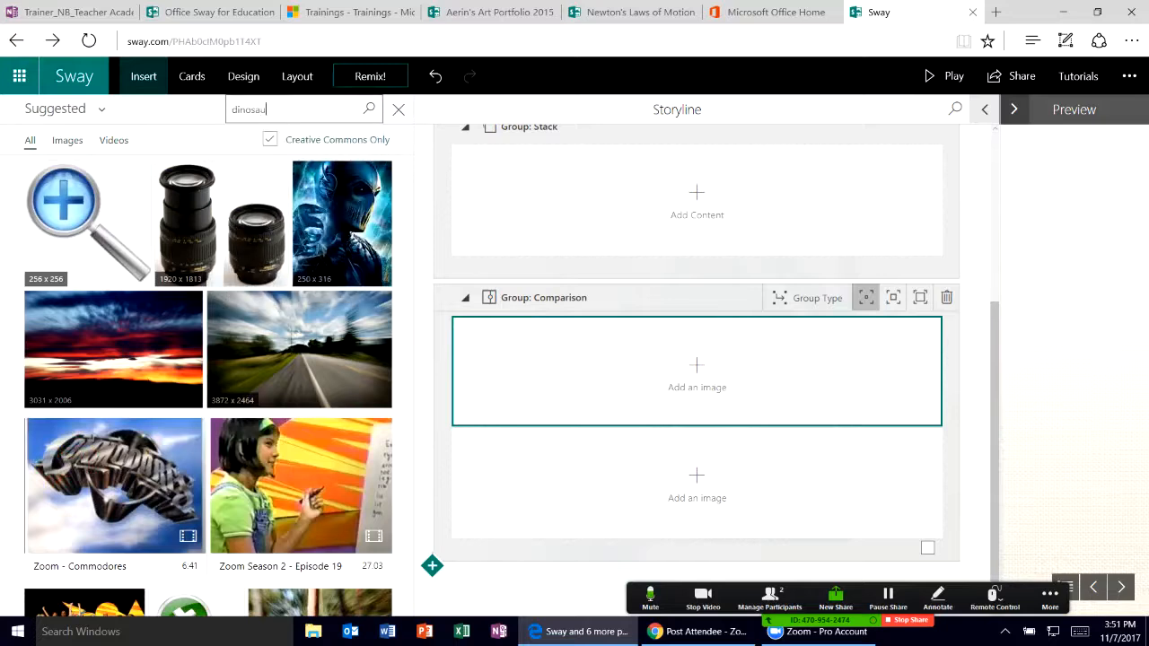
text(r)
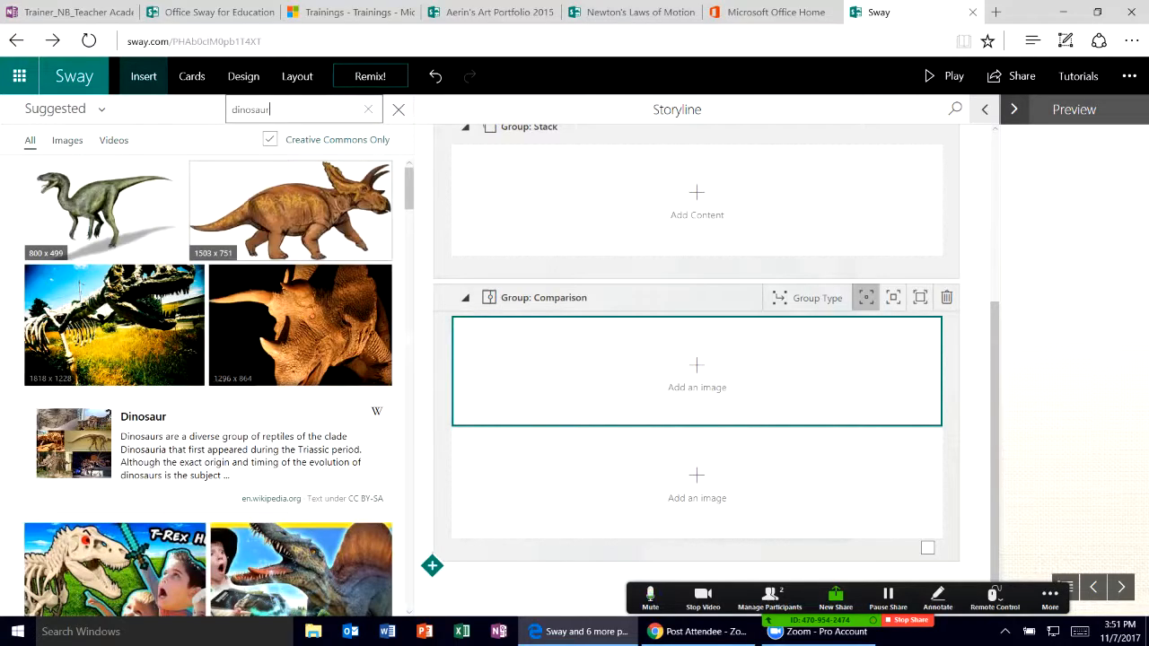
drag(290, 210, 638, 375)
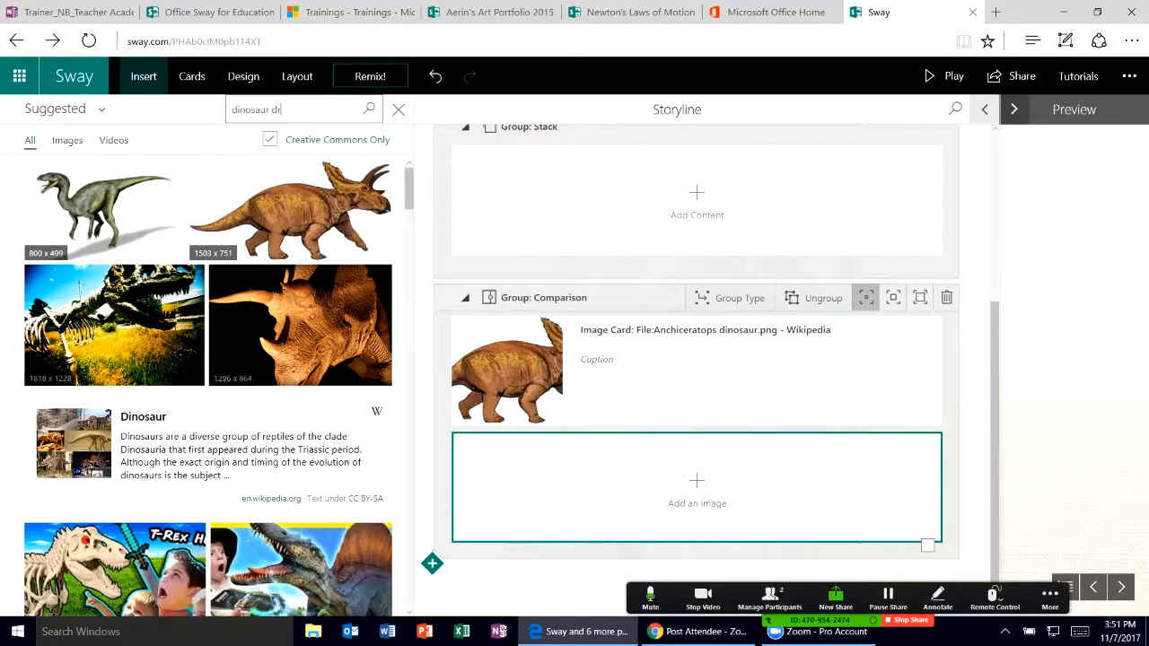
Search the suggested sources for "dinosaur drawing"
text(wing)
key(Return)
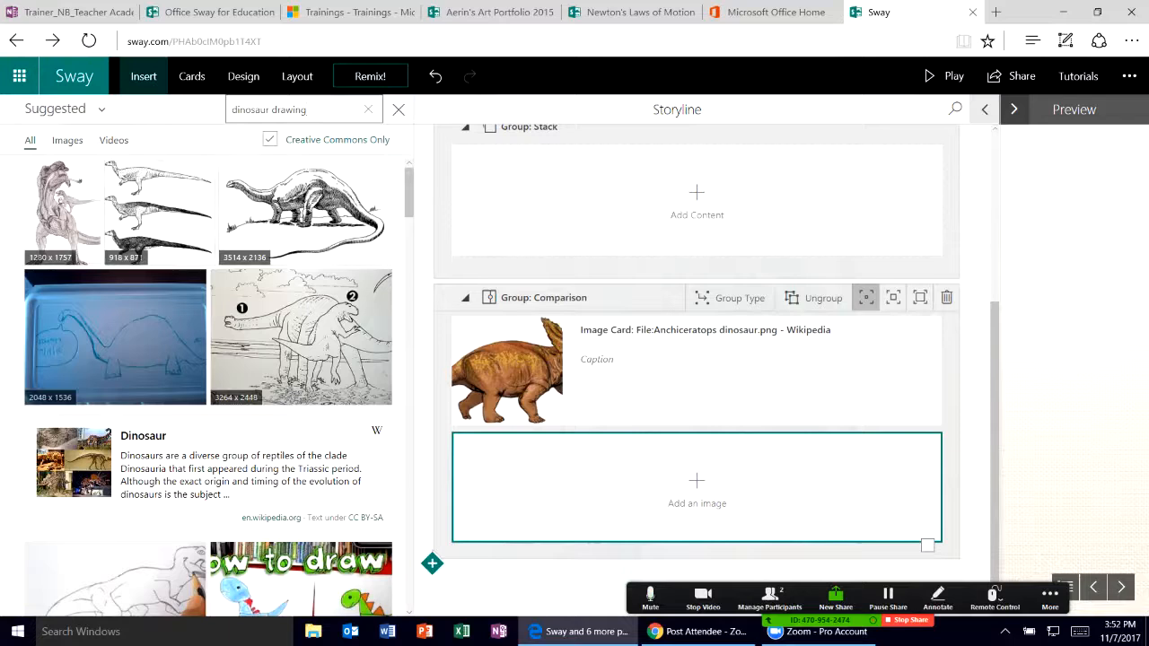
Try to place the frilled dinosaur drawing video in the Comparison group's empty slot, and delete its separate card
scroll(216, 386, down, 6)
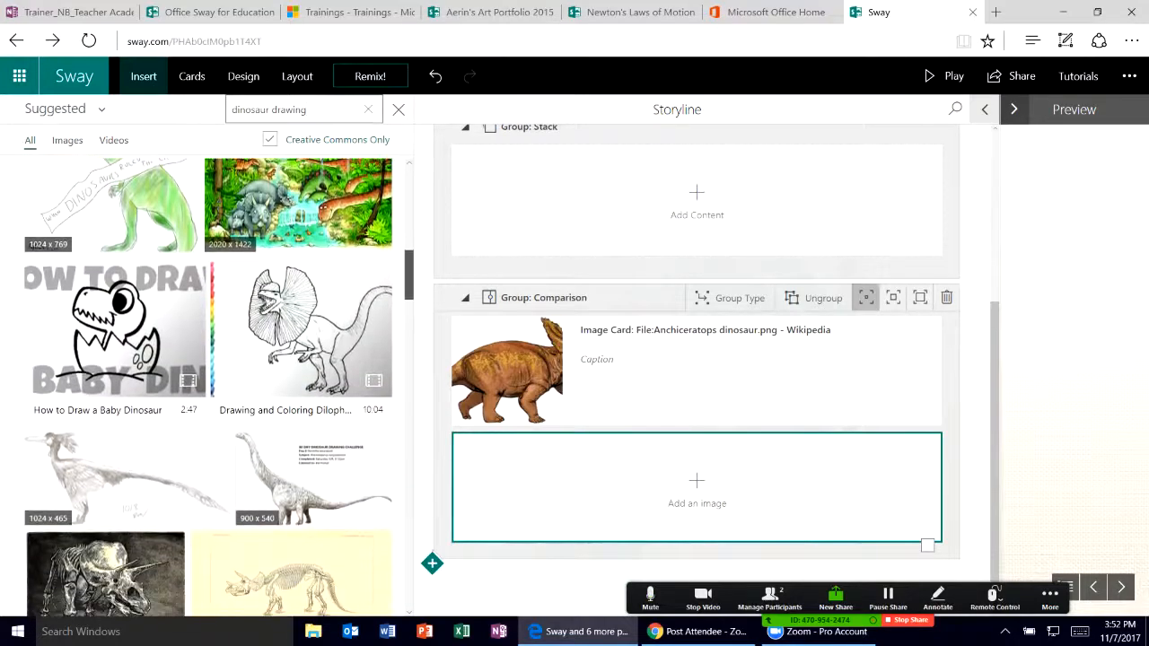
mouse_move(300, 330)
mouse_down()
mouse_move(642, 413)
mouse_move(664, 502)
mouse_up()
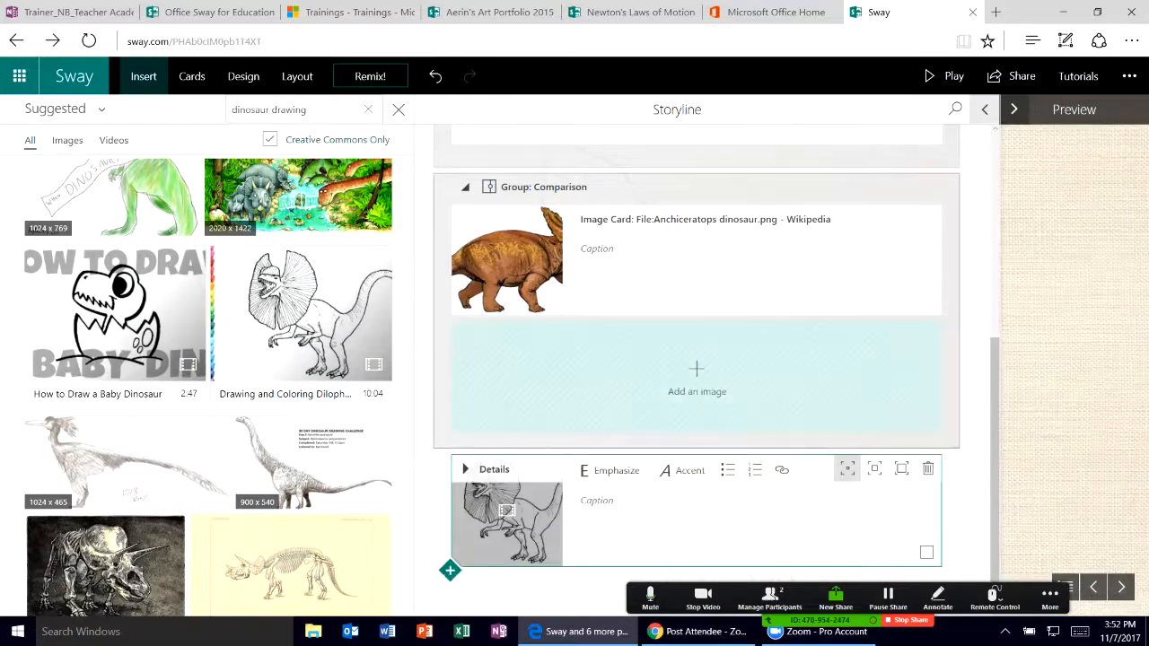
drag(507, 524, 507, 377)
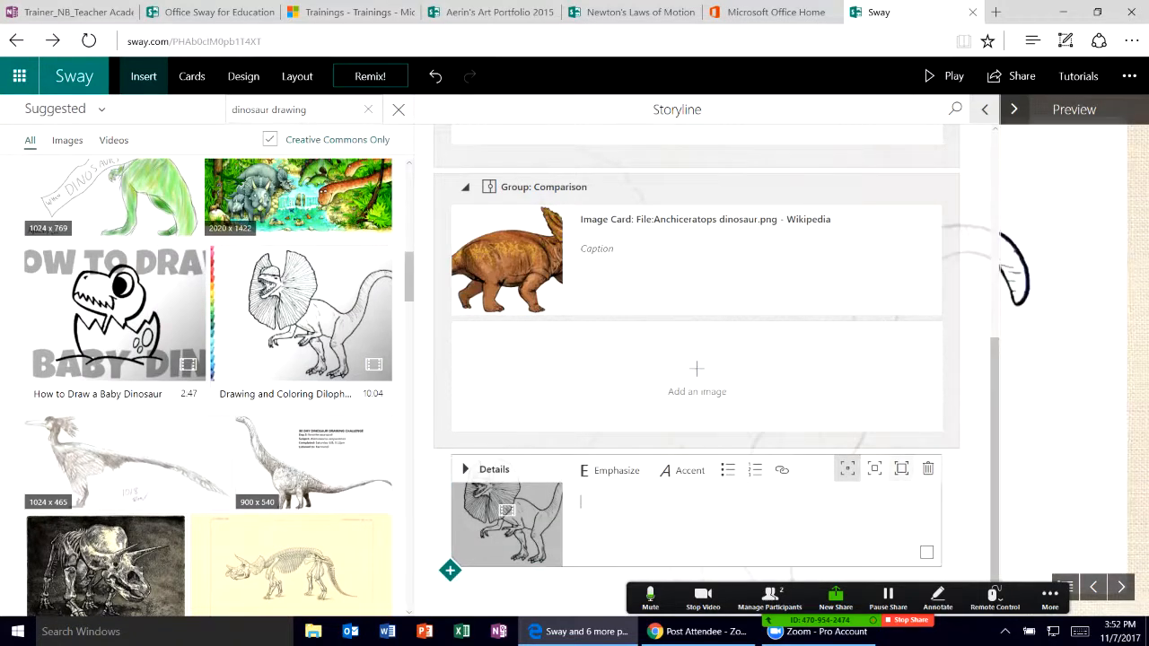
click(928, 468)
Place the black-and-white brontosaurus drawing in the Comparison group's second image slot and preview the comparison
scroll(209, 386, up, 4)
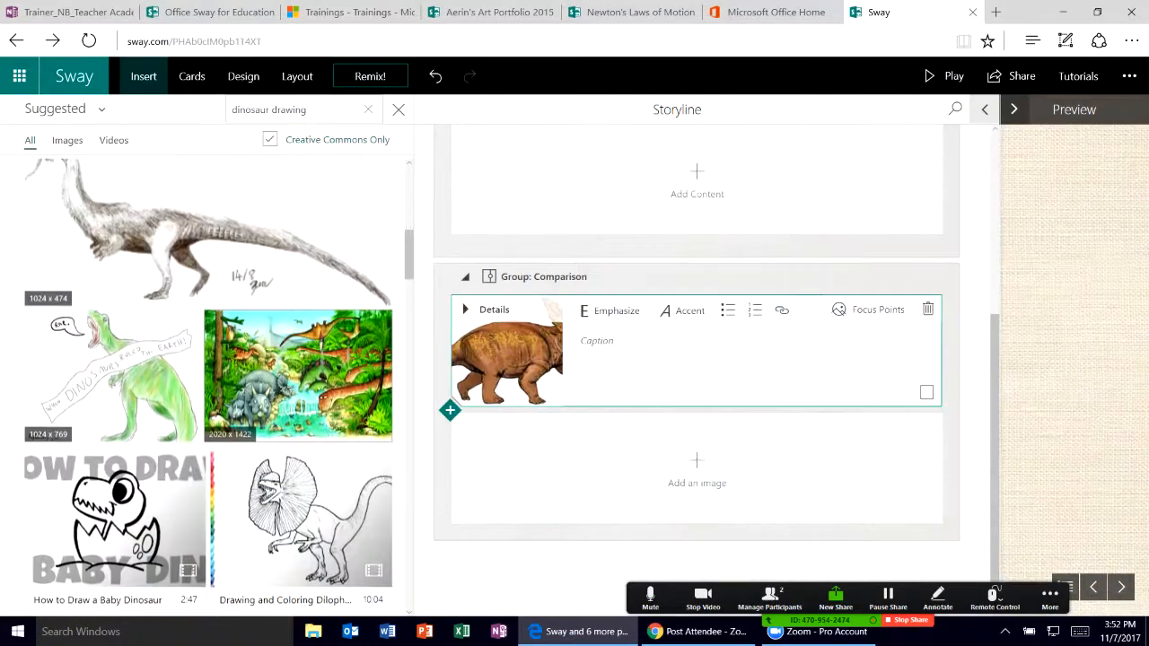
scroll(208, 386, up, 5)
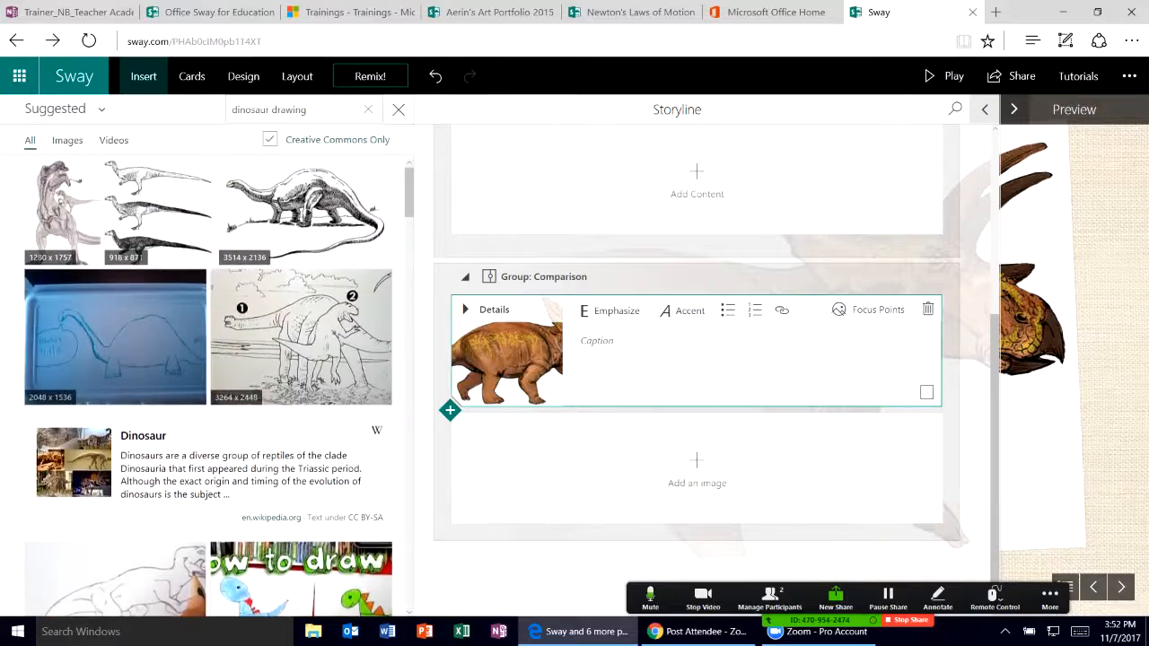
drag(305, 213, 538, 461)
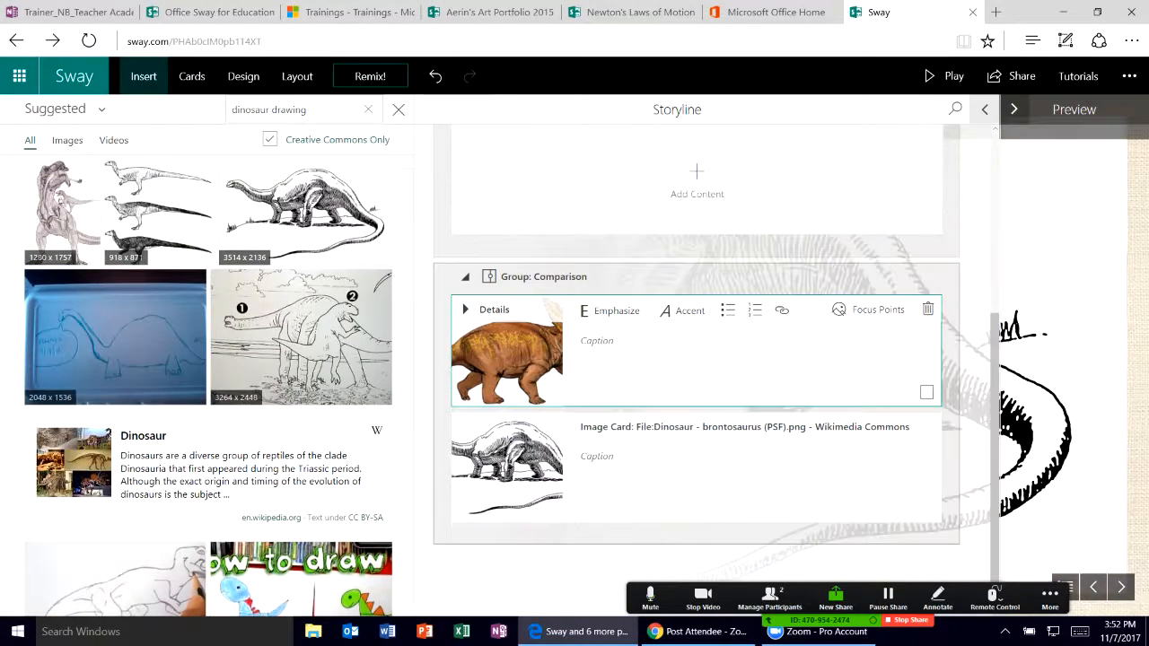
click(985, 108)
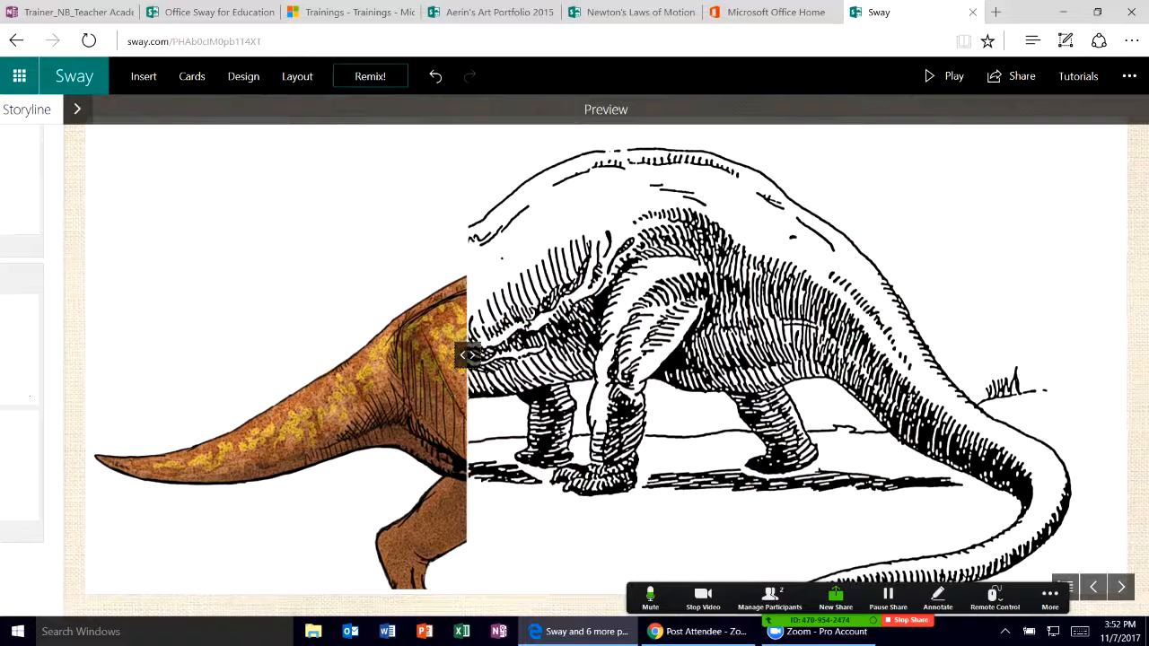
Return to the storyline and add an empty Embed card below the Comparison group
click(77, 109)
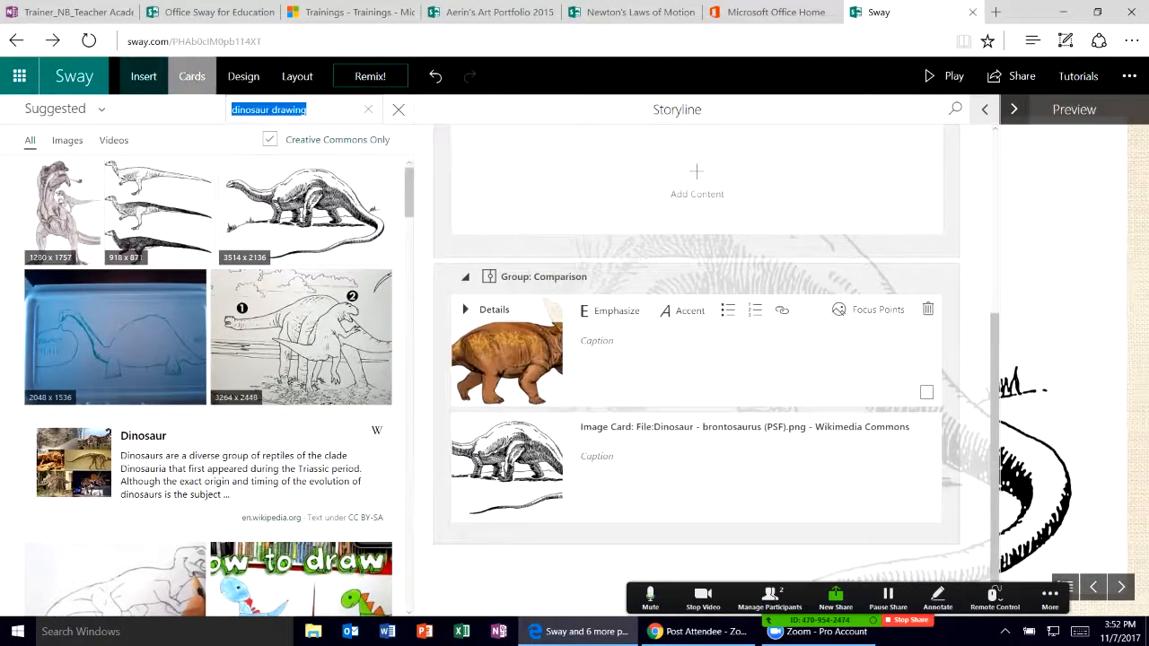
click(191, 76)
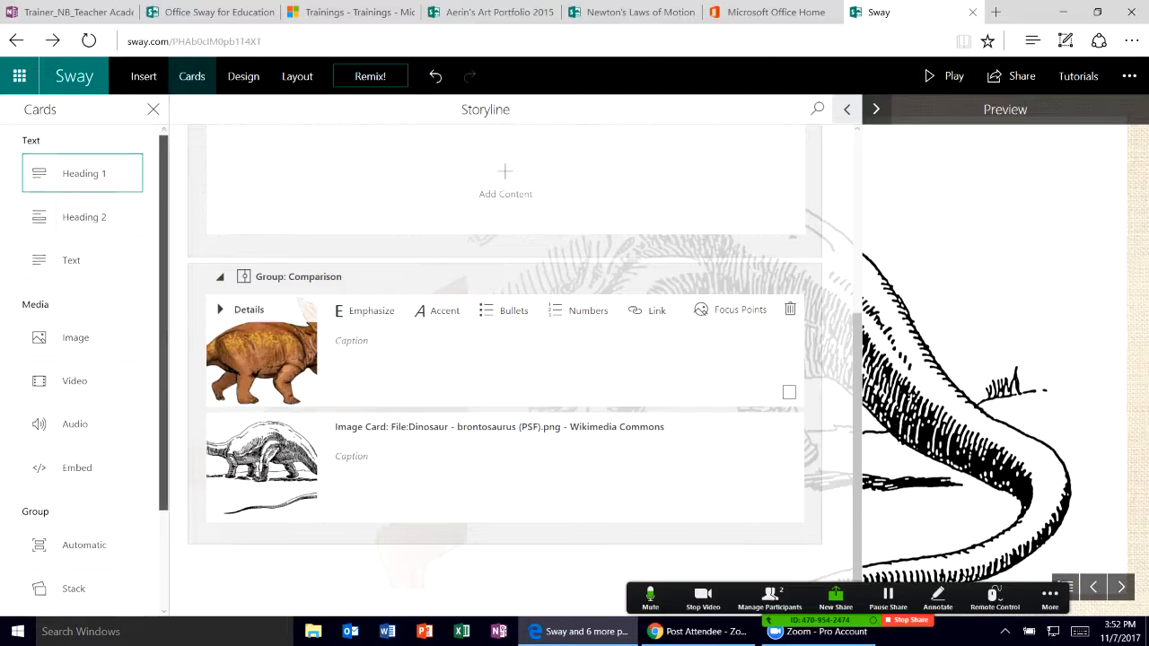
scroll(90, 372, down, 3)
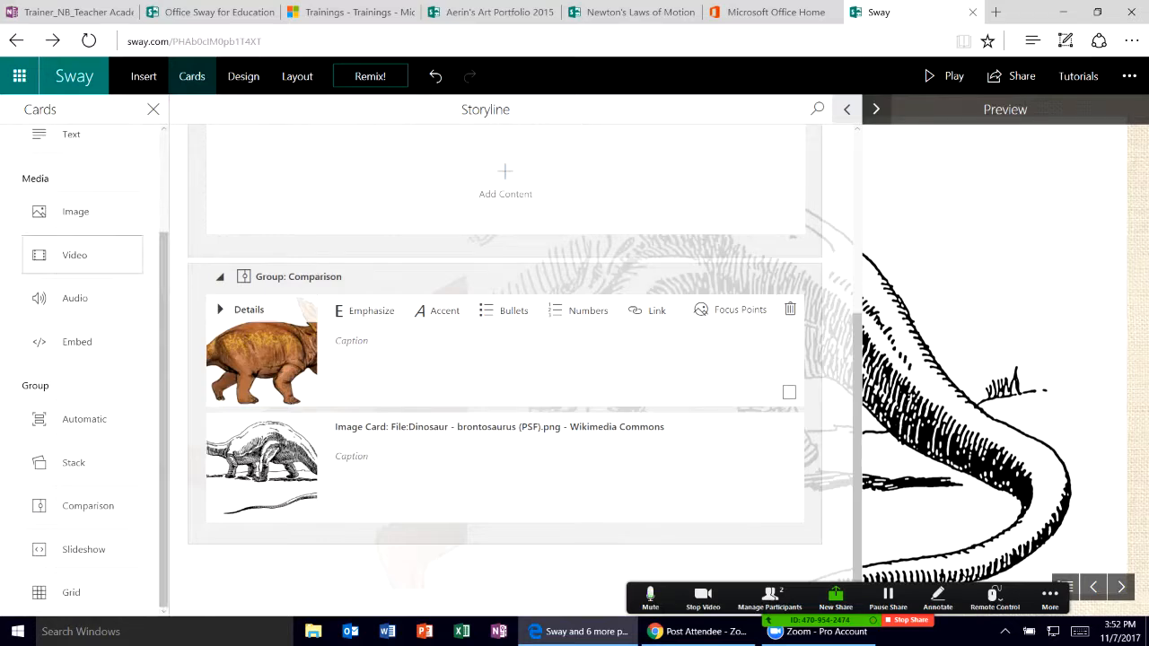
scroll(81, 376, up, 1)
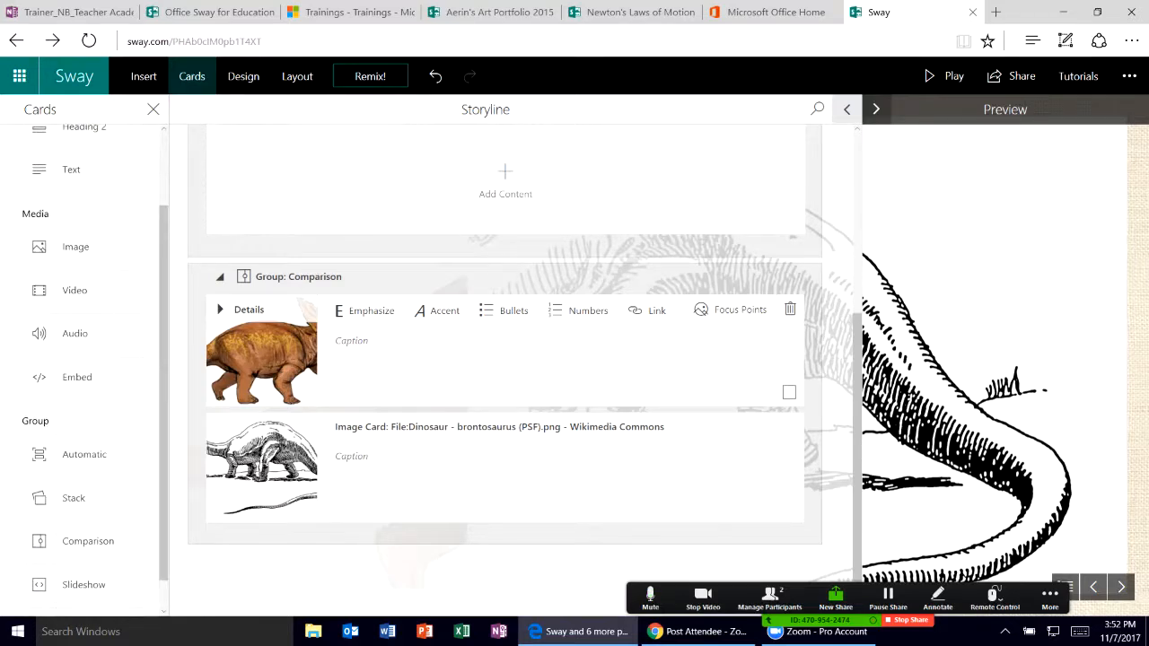
click(77, 377)
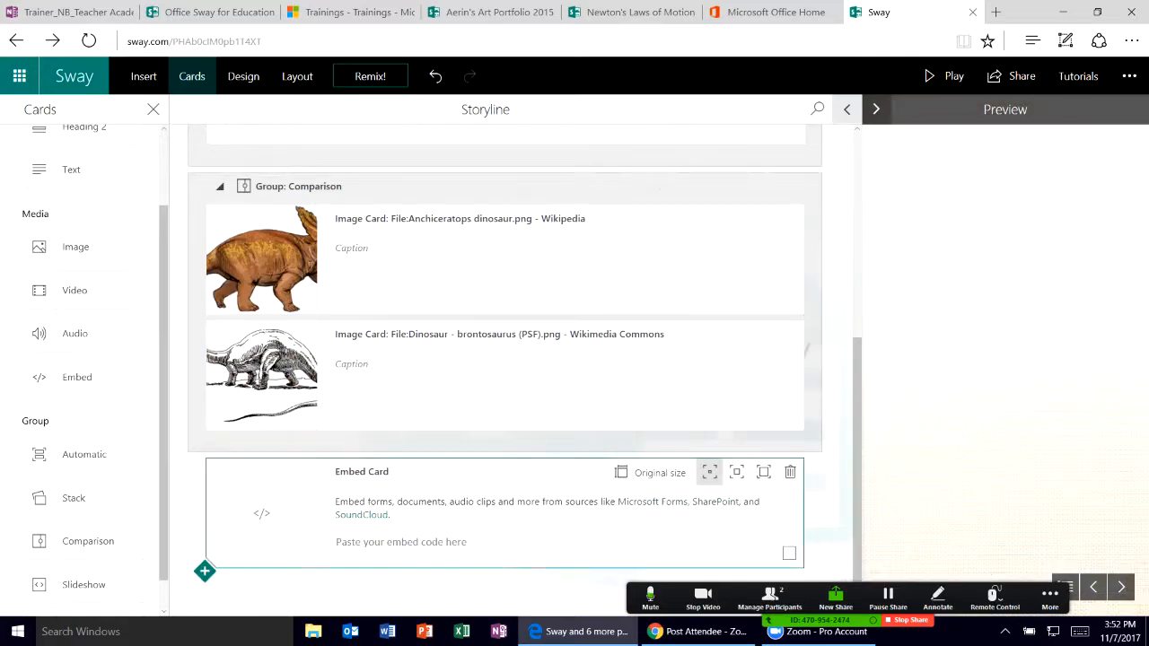
Add an empty Video card below the Embed card and delete it again
scroll(81, 395, up, 3)
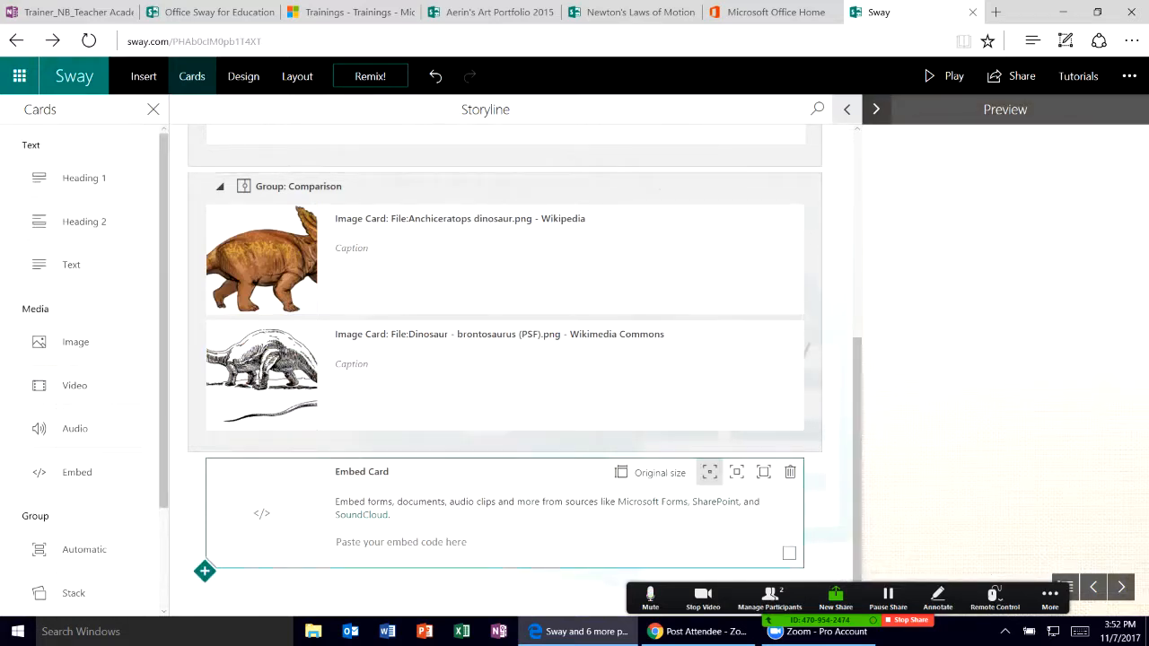
click(74, 385)
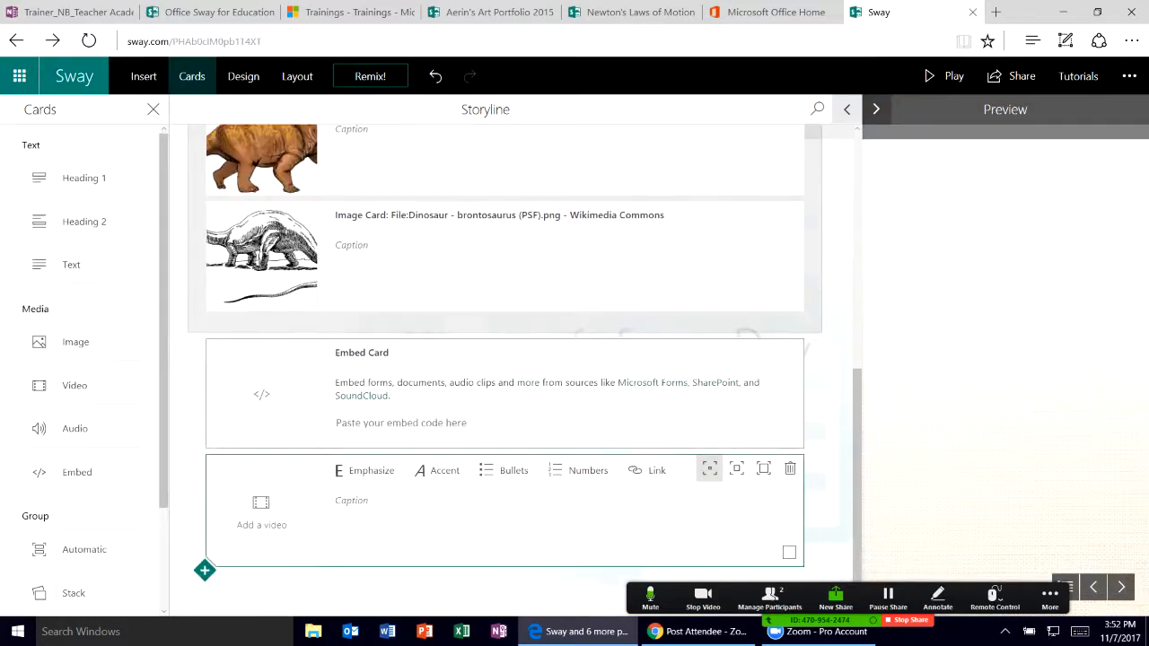
scroll(80, 368, down, 1)
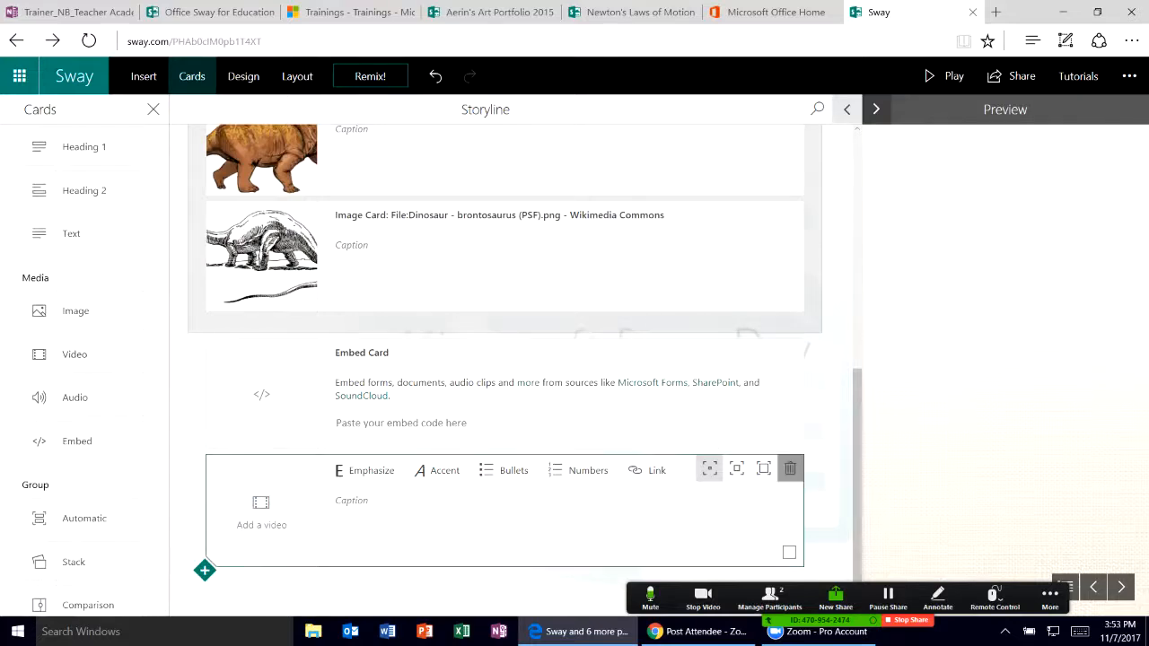
click(789, 468)
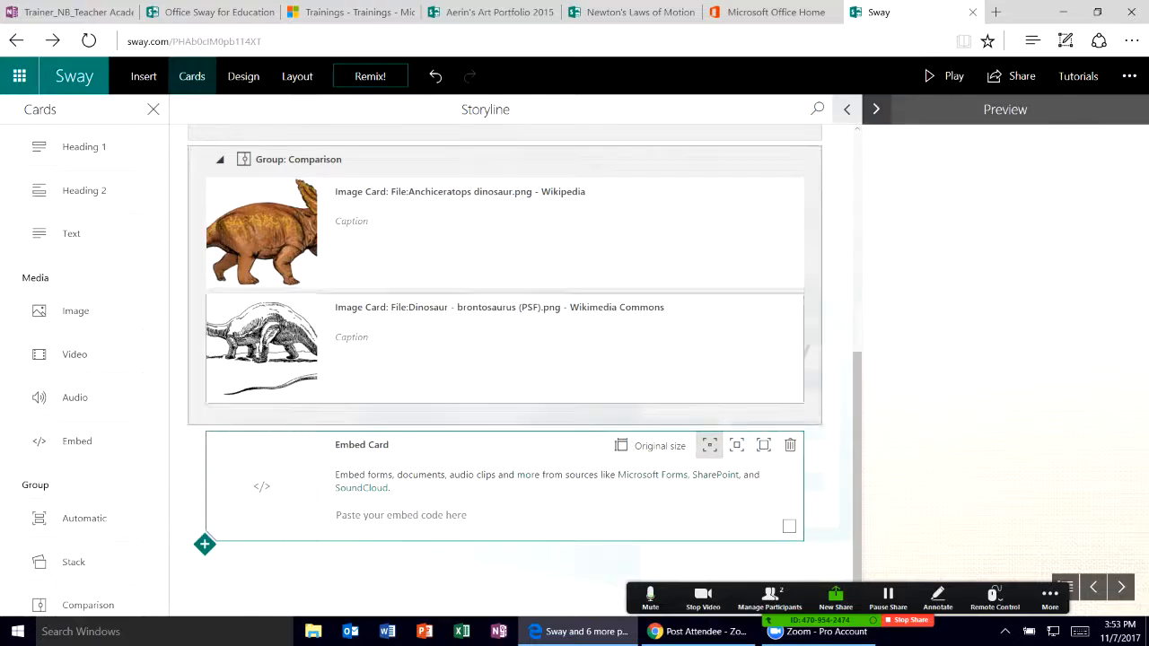
Preview the Sway and remix the design three times, stopping at the tan paper background with the title beside the content
click(846, 108)
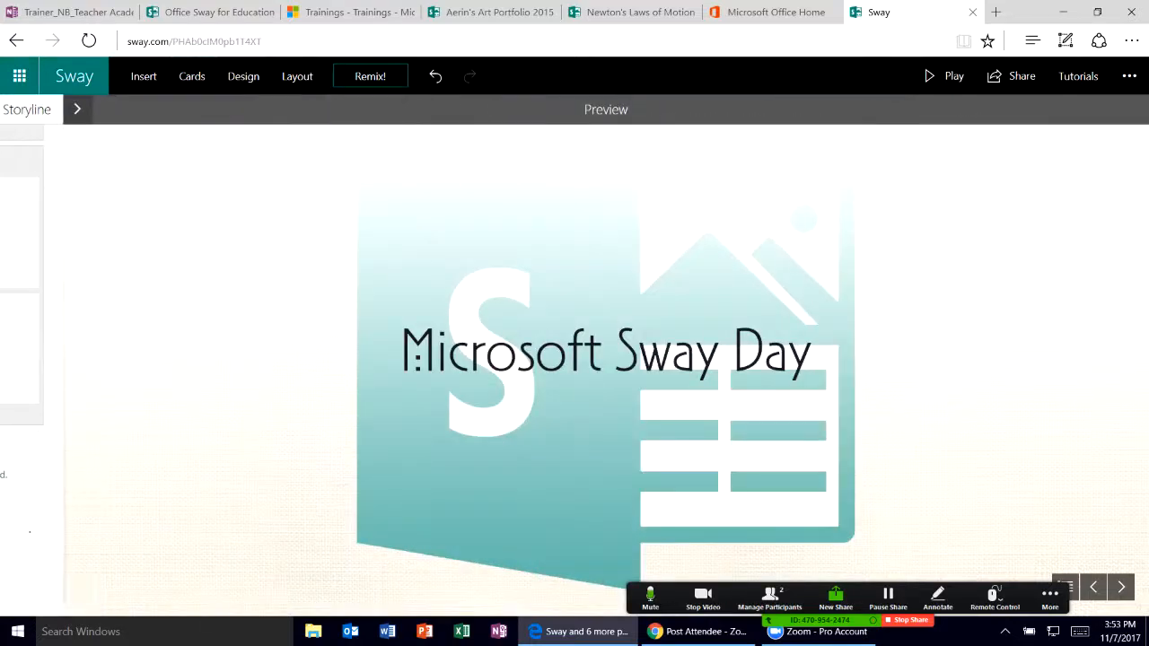
click(370, 77)
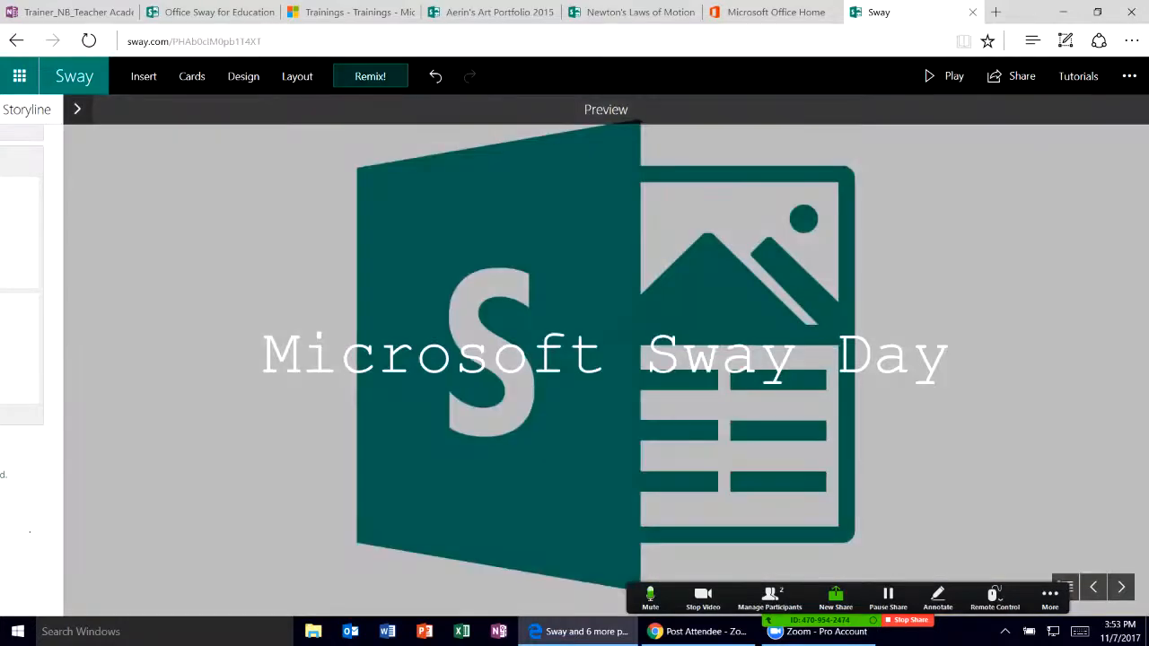
click(369, 76)
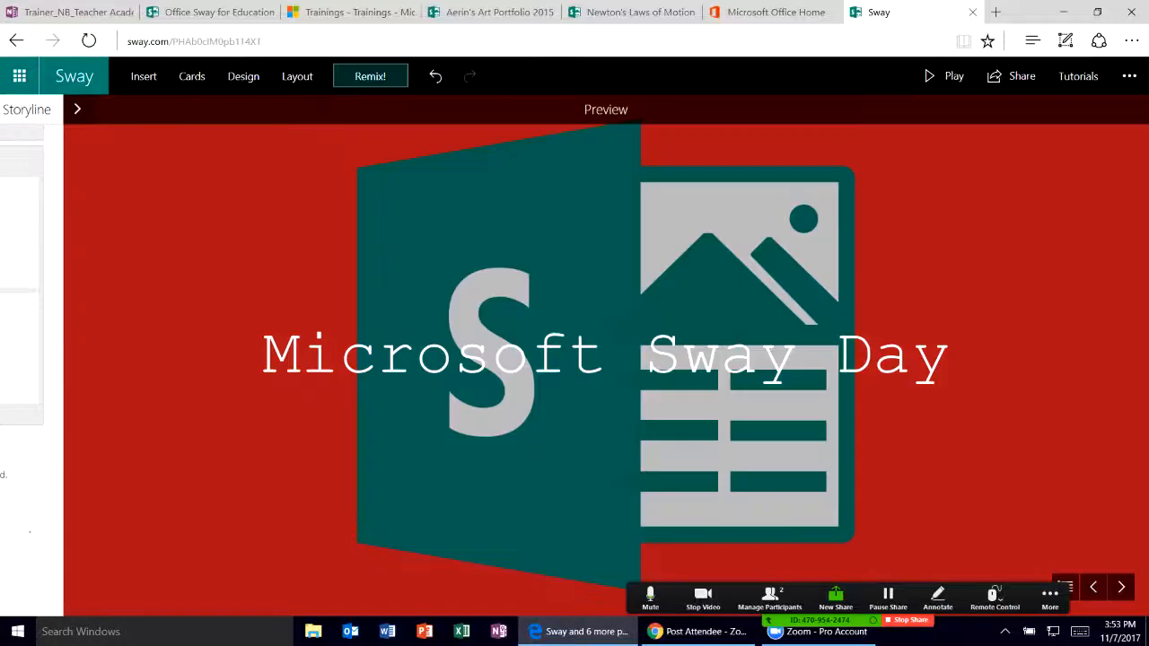
click(369, 77)
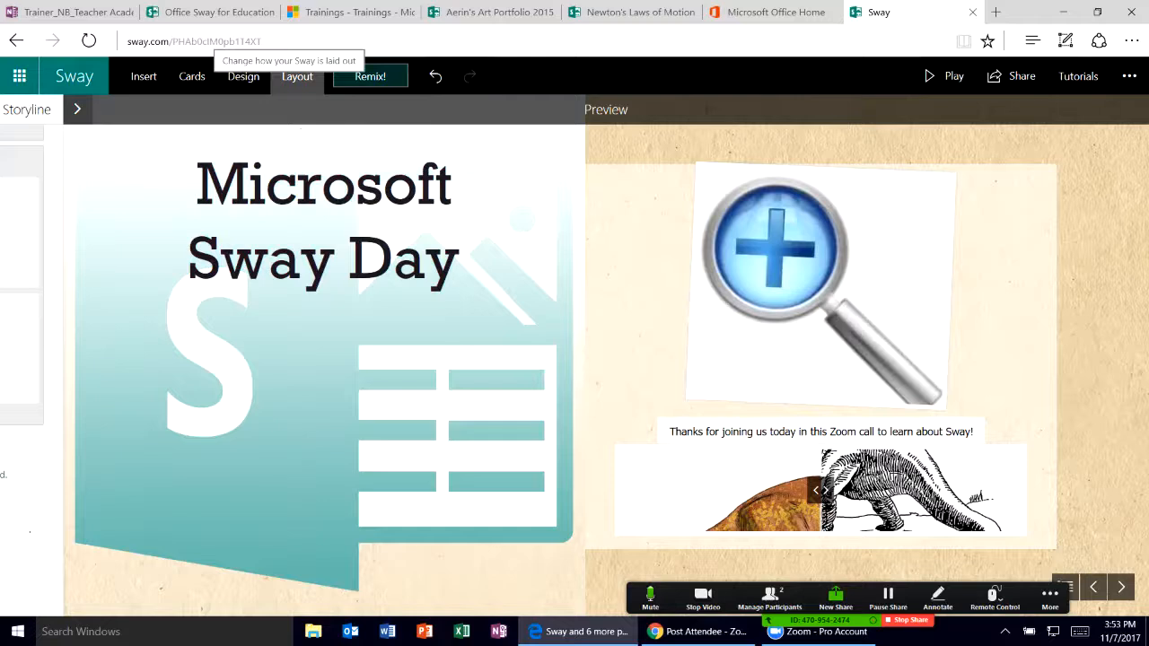
Change the Sway's layout to vertical scrolling and look through the dinosaur comparison and magnifying glass in the preview
click(297, 76)
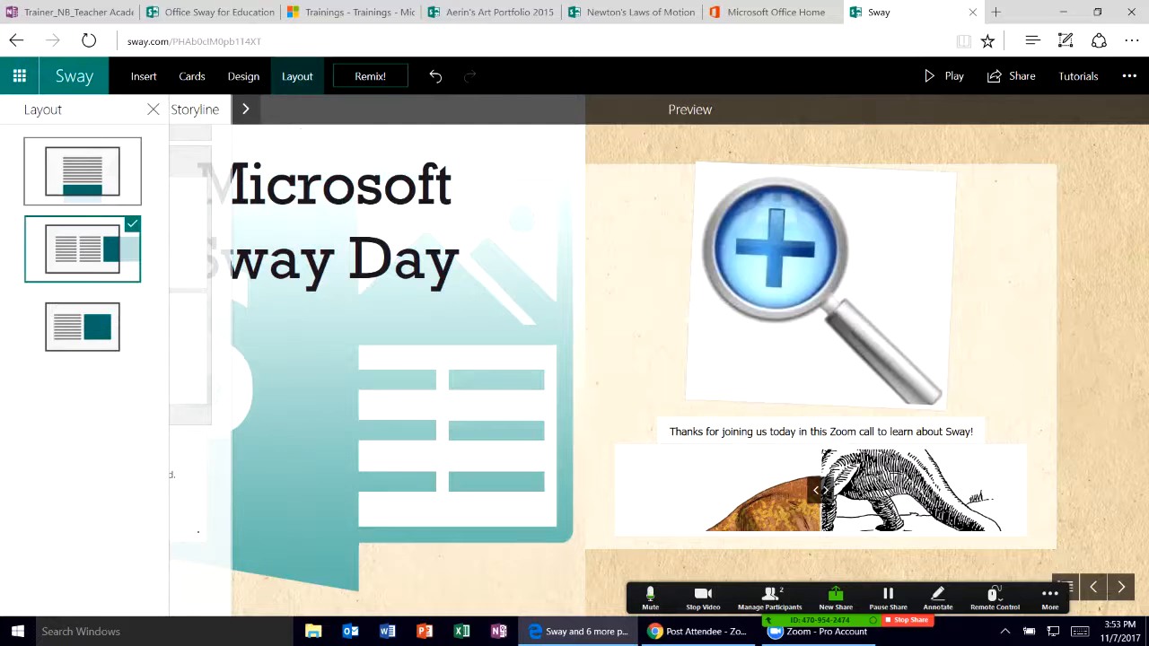
click(83, 170)
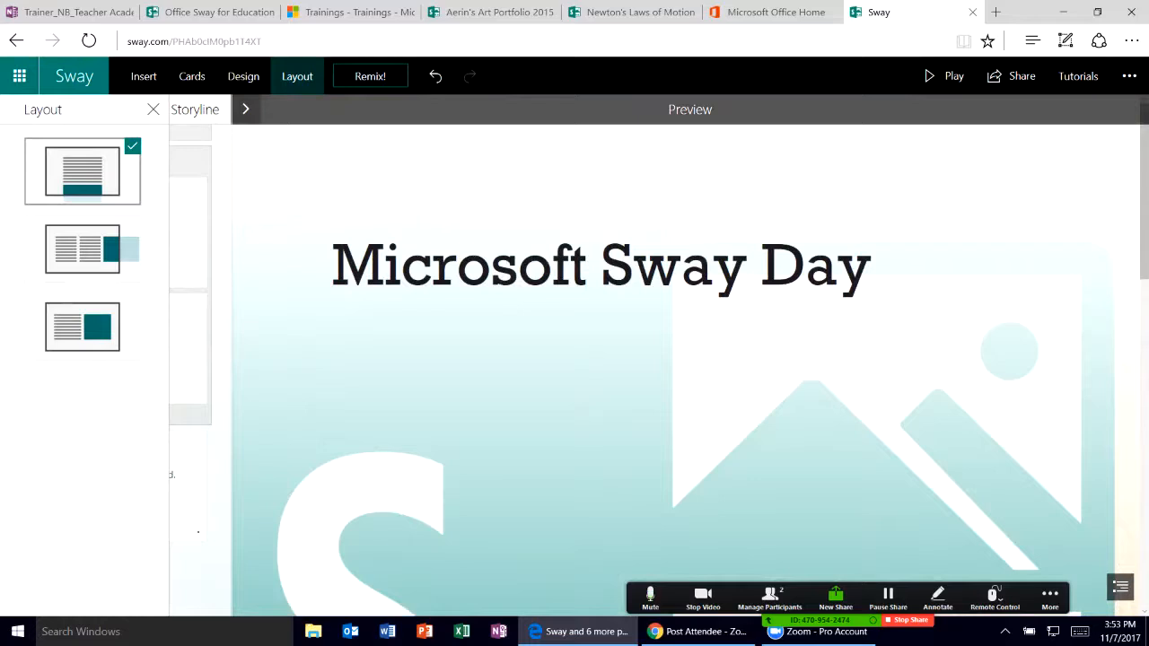
click(153, 109)
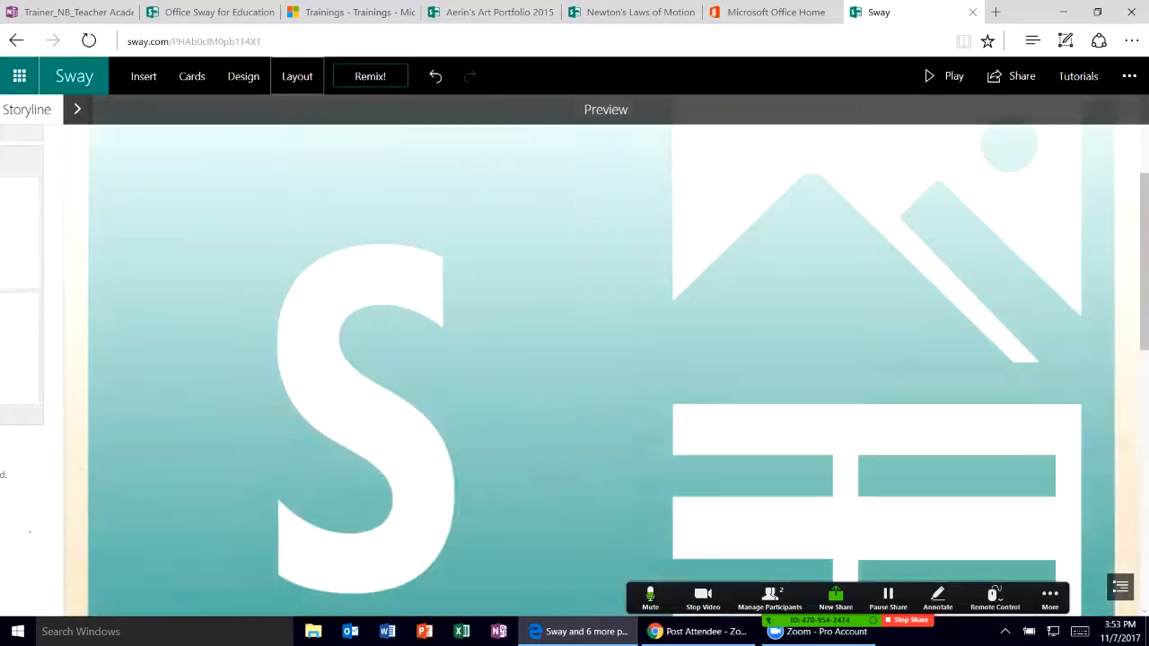
scroll(601, 356, down, 8)
scroll(606, 355, up, 8)
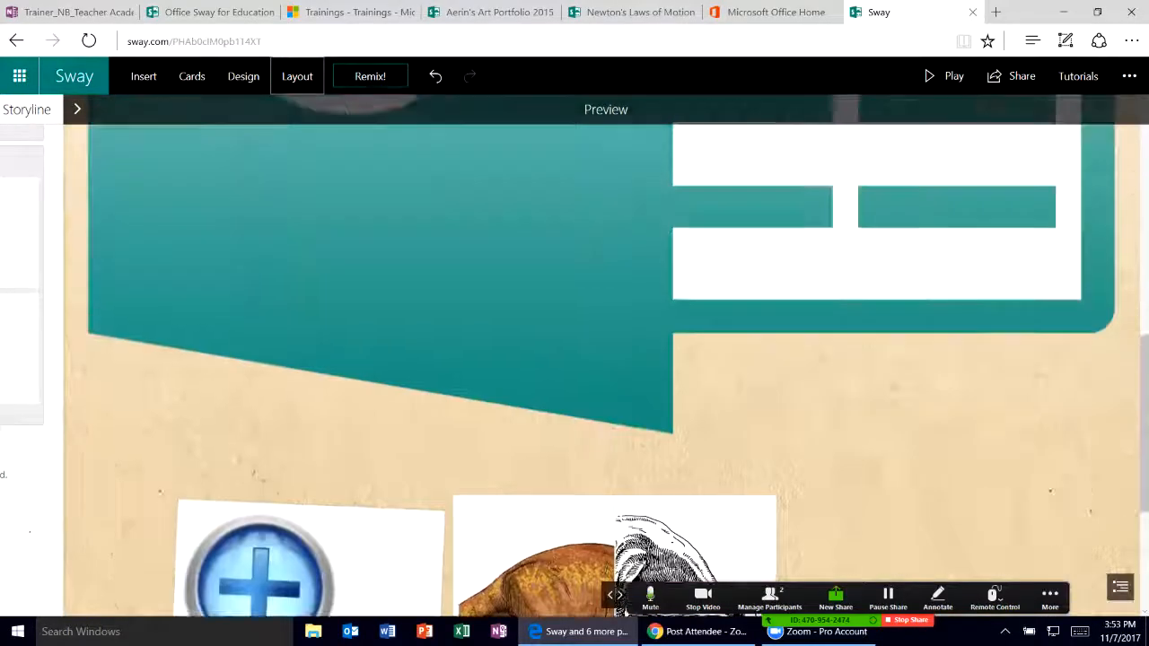
scroll(606, 355, down, 2)
scroll(606, 355, down, 4)
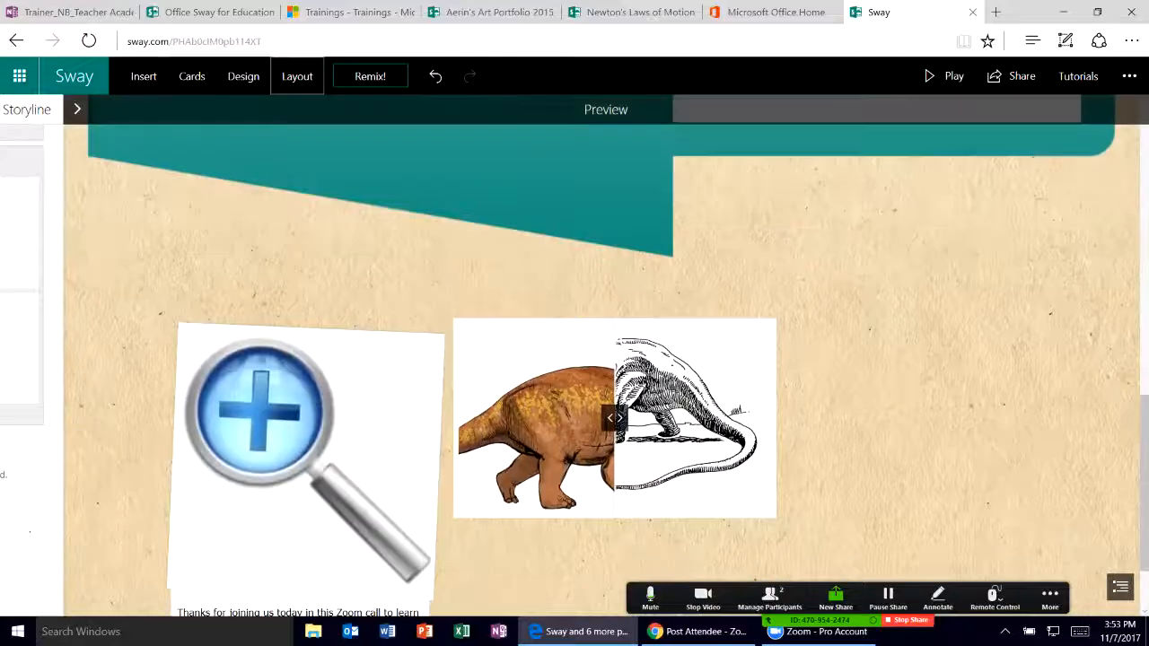
Switch the Sway's layout back to horizontal scrolling and return to the preview
click(297, 77)
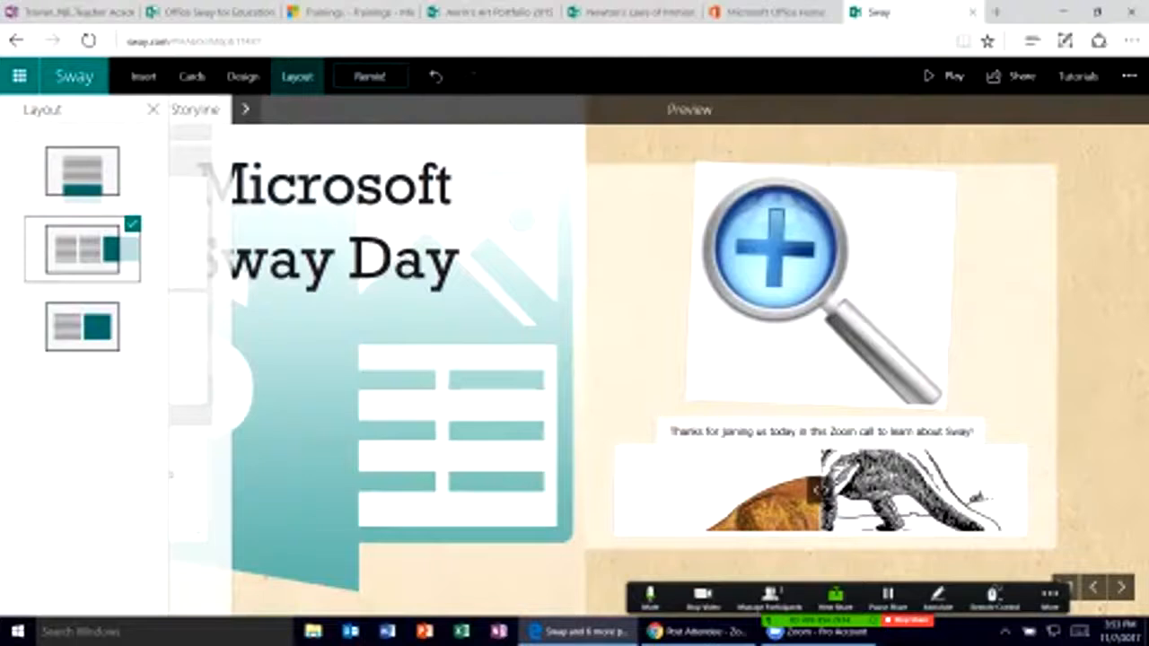
click(1121, 586)
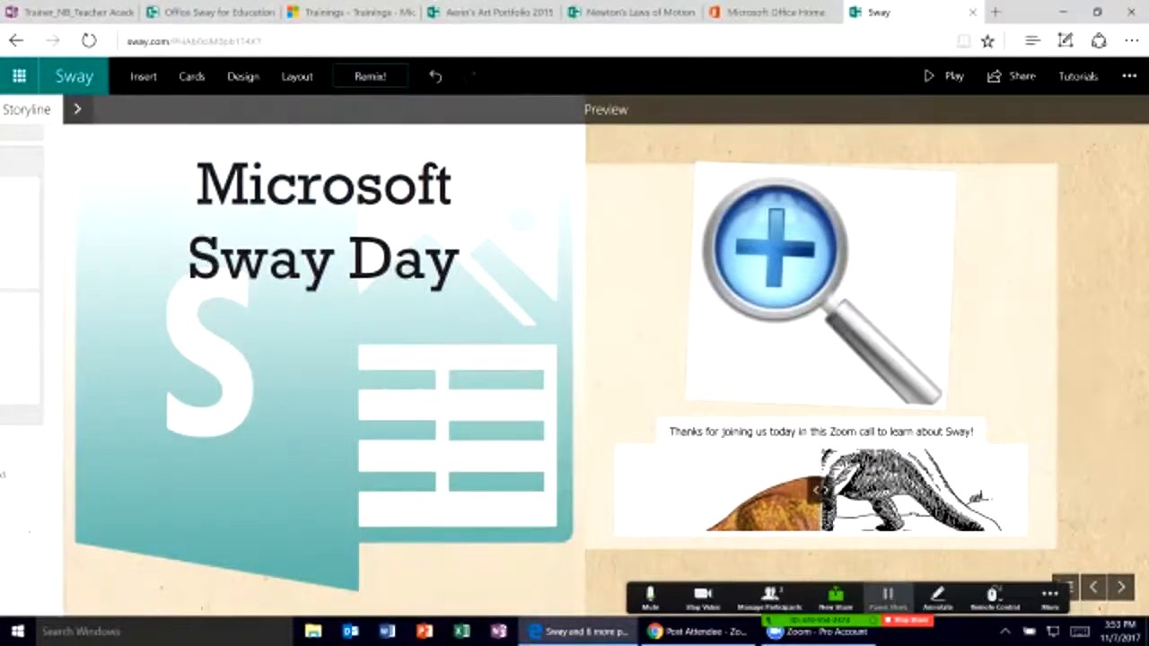
Remix the design four times, paging through one remix to the dinosaur comparison and stopping at the dark concentric-circle background
drag(839, 620, 638, 626)
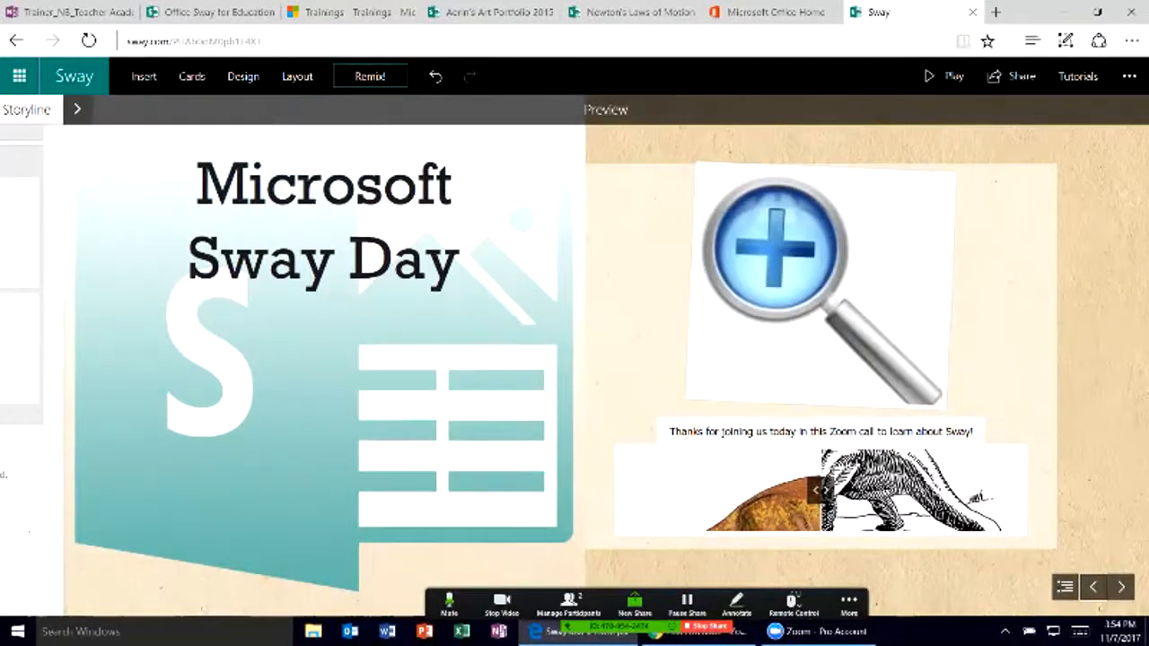
click(369, 76)
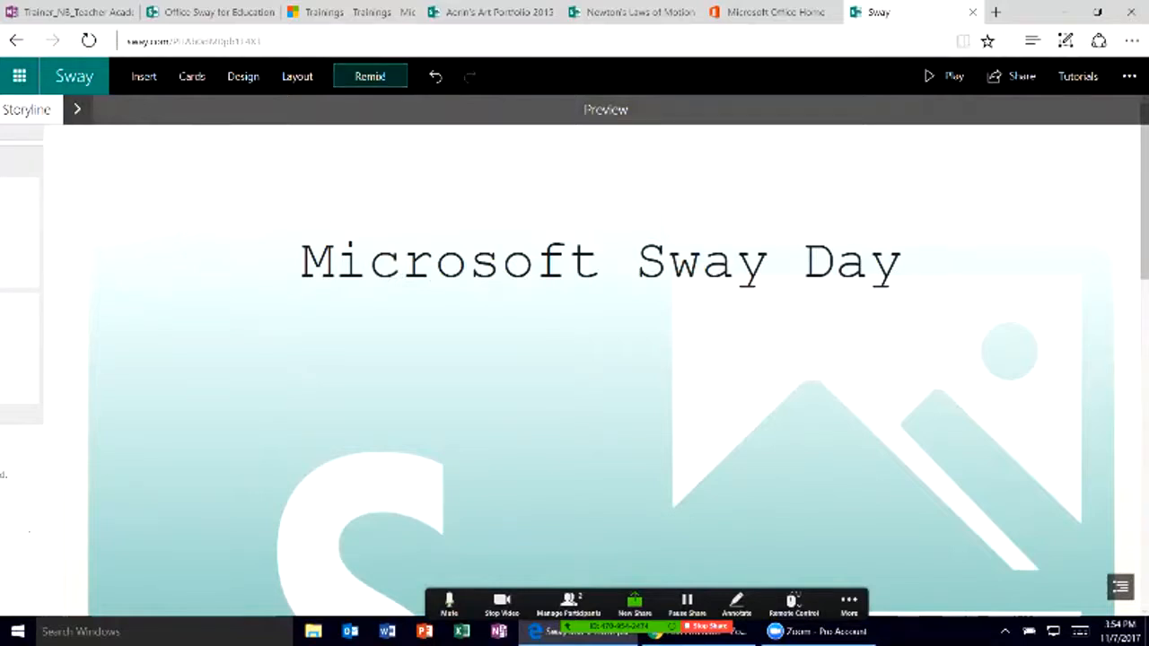
click(369, 77)
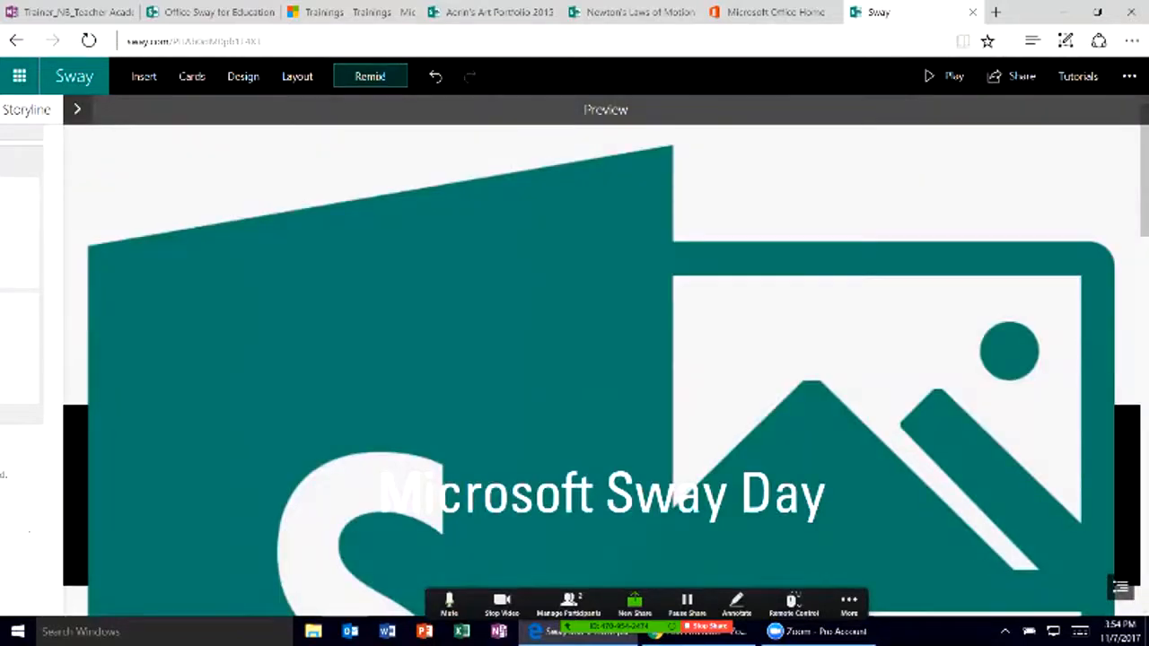
click(369, 76)
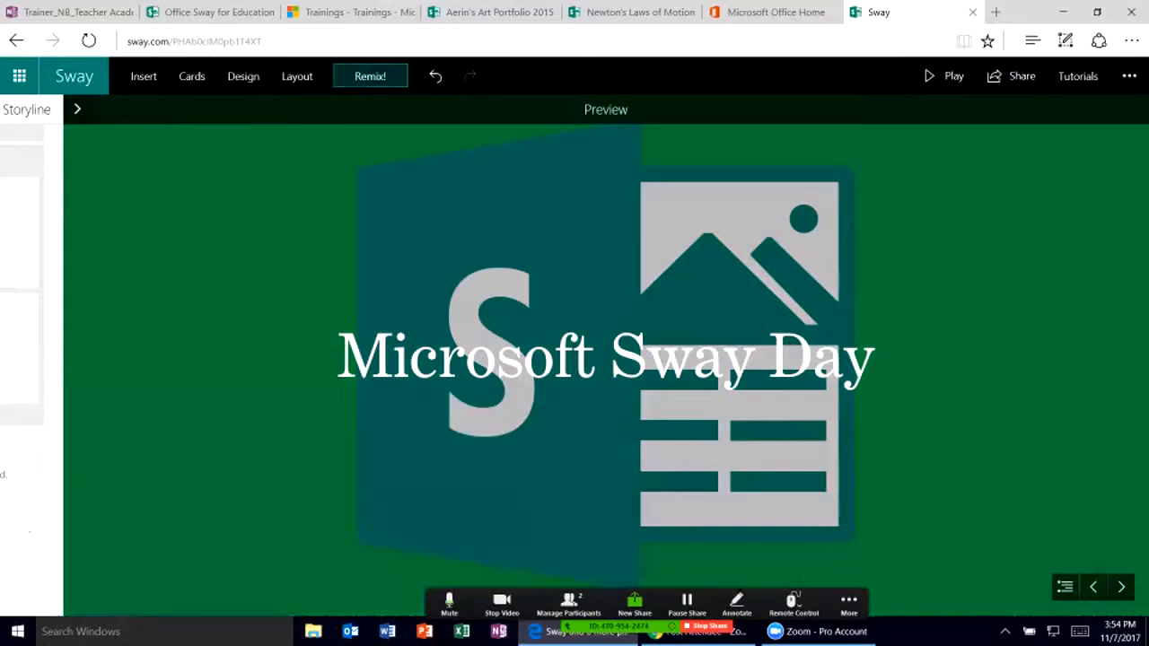
click(1121, 587)
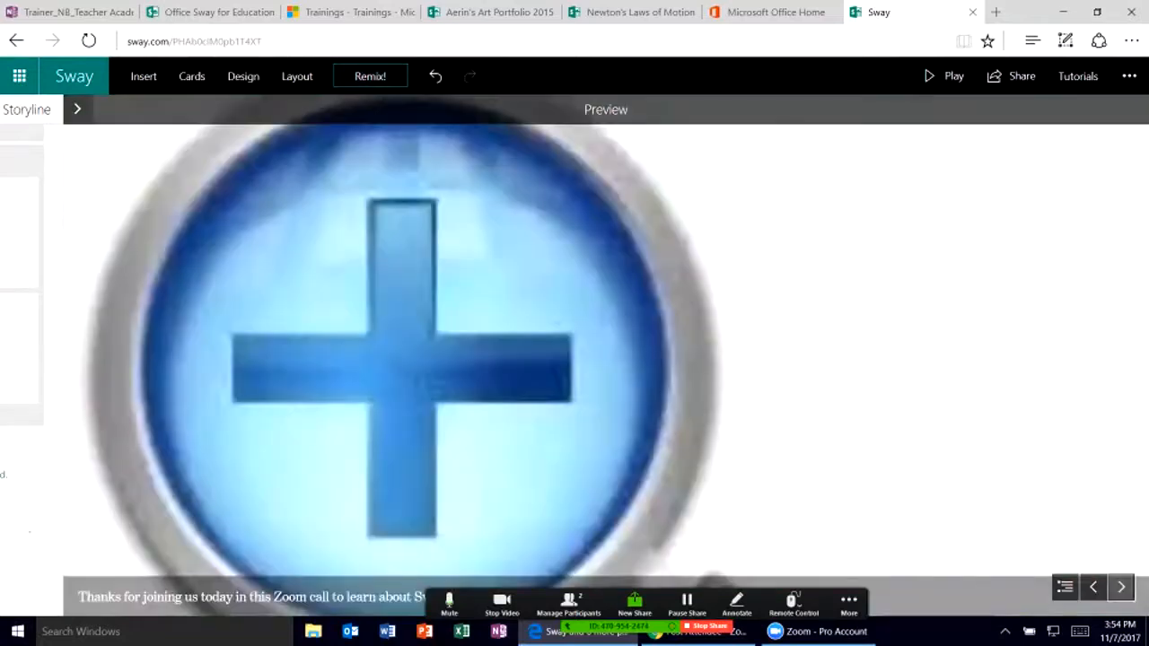
click(1121, 586)
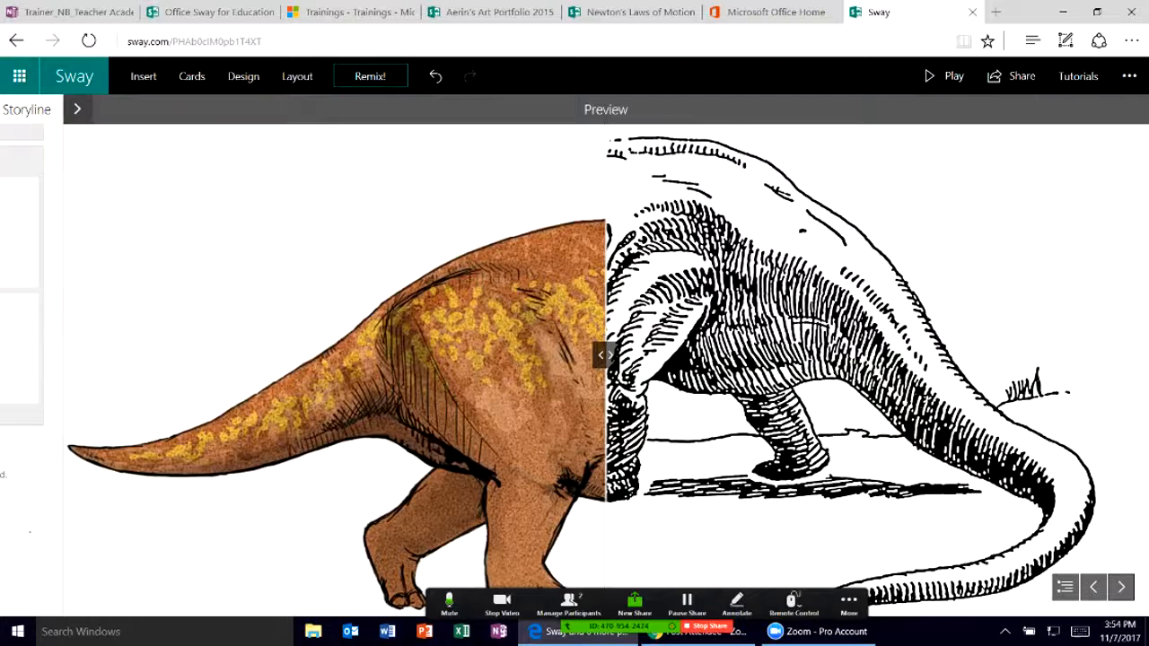
click(370, 76)
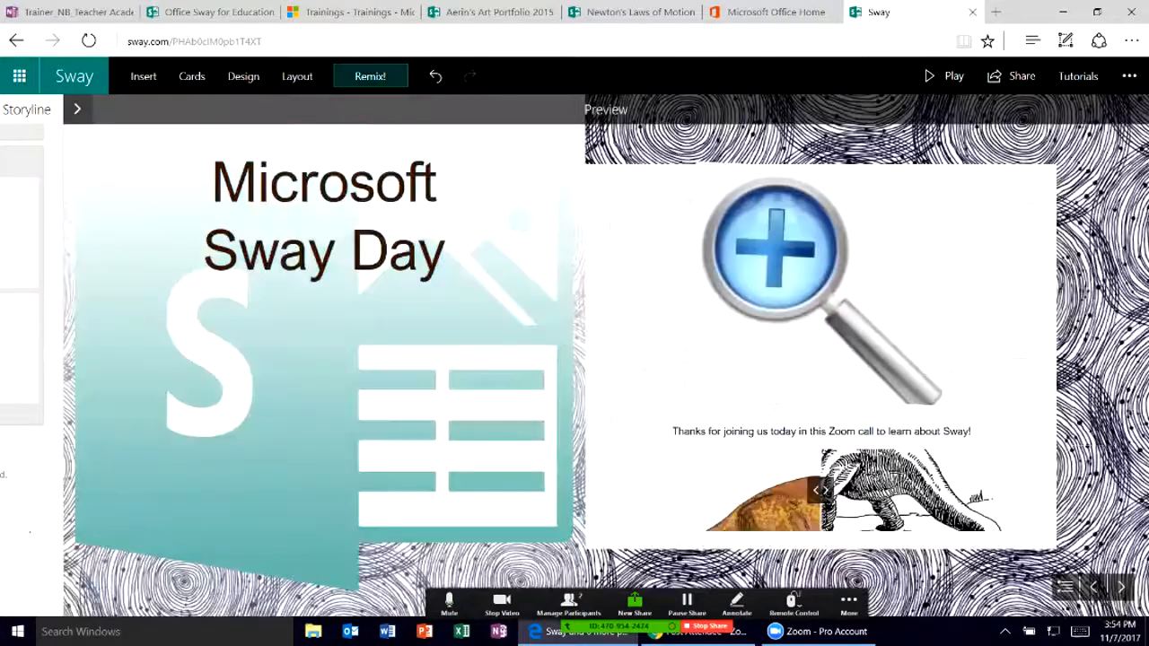
Change the Sway's layout to the slide-style presentation layout and page forward to the dinosaur comparison in the preview
click(77, 109)
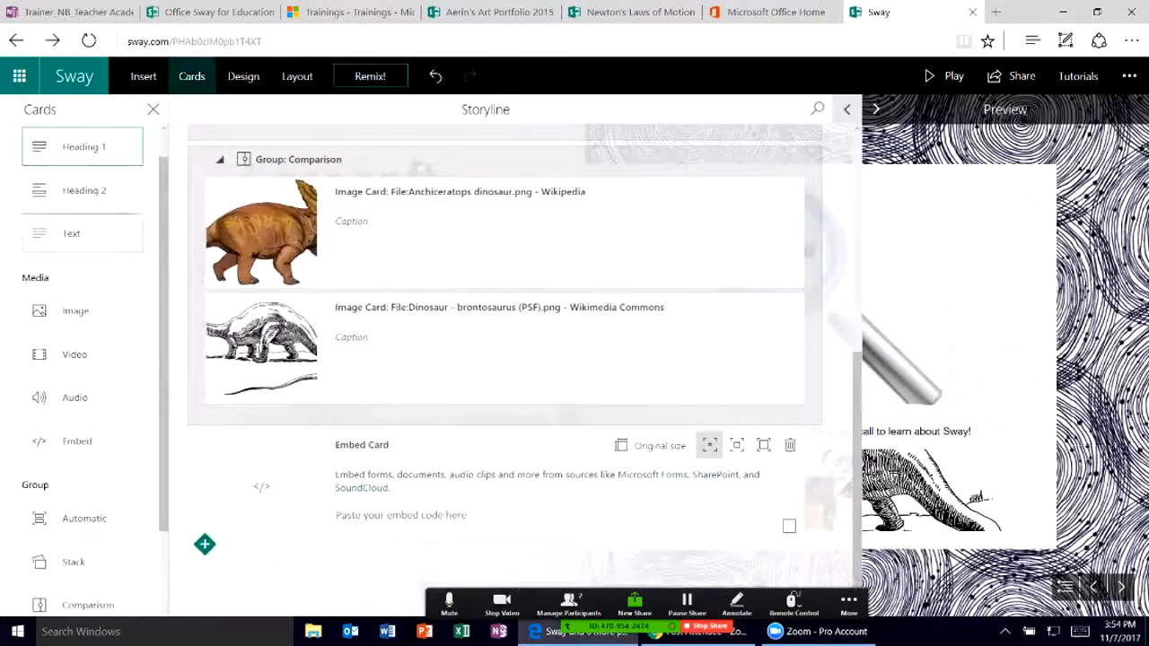
click(297, 76)
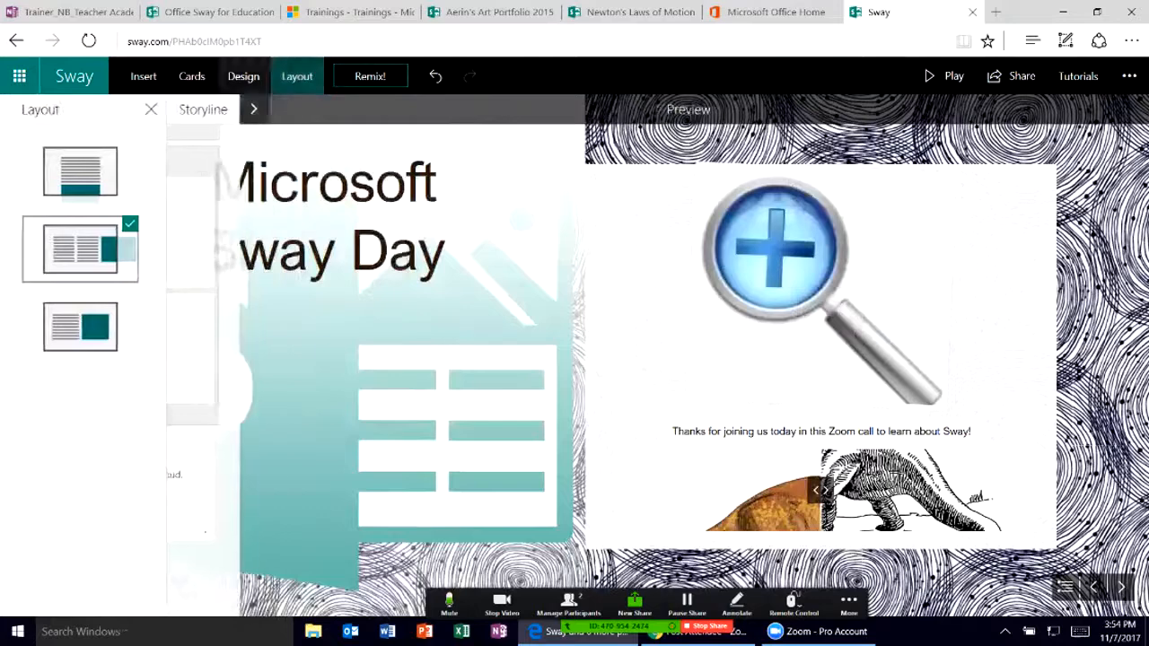
click(83, 327)
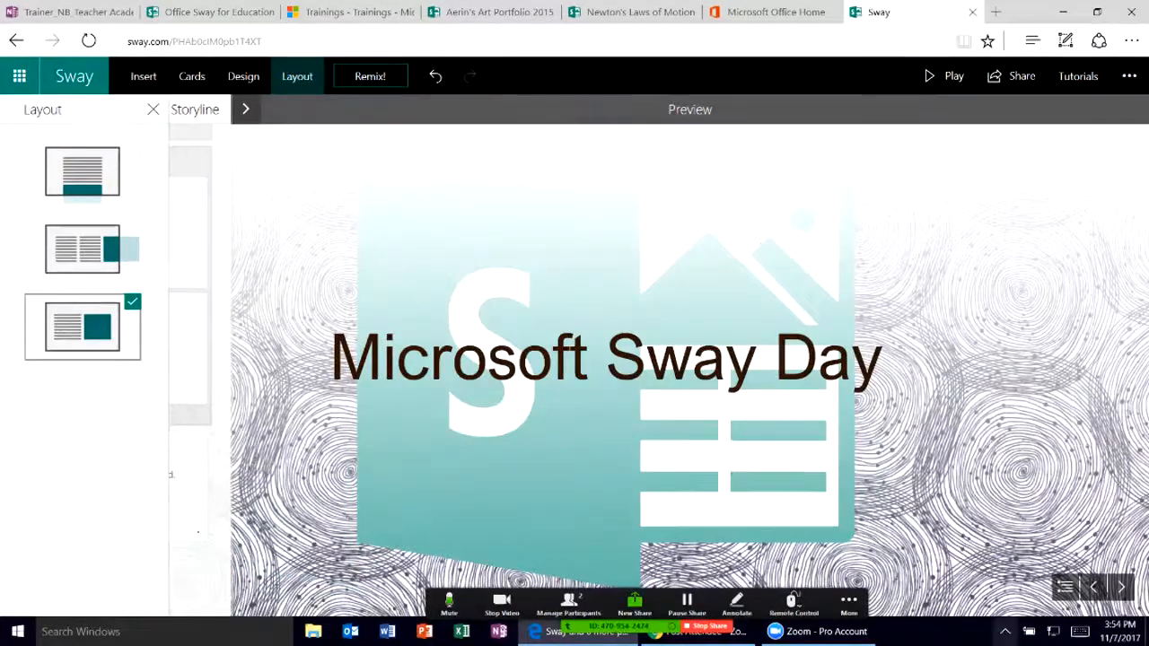
click(1120, 587)
click(1119, 587)
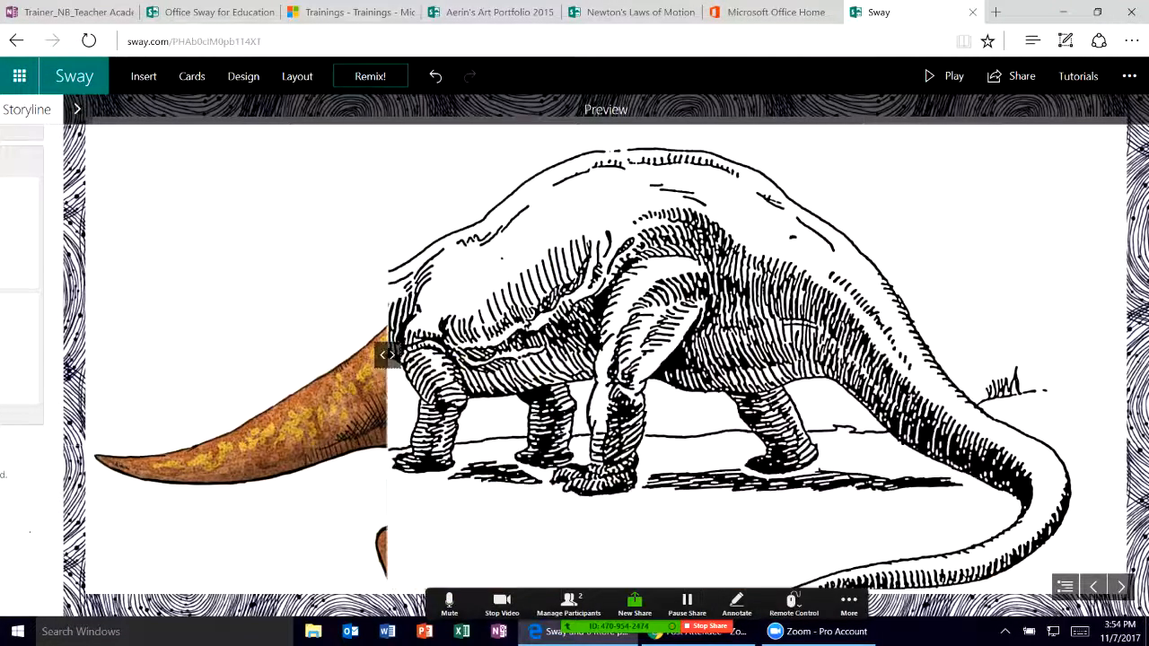
Apply the style with a white title box over the colour mountain photo and move the dinosaur comparison's divider toward the middle
click(243, 77)
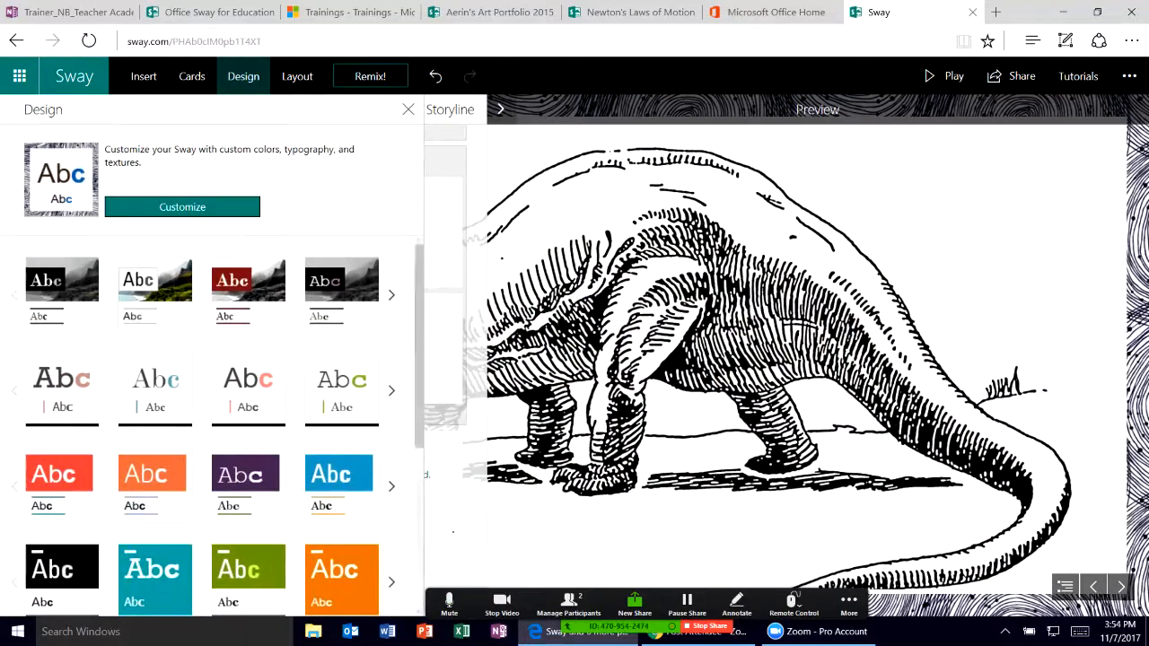
scroll(359, 467, down, 3)
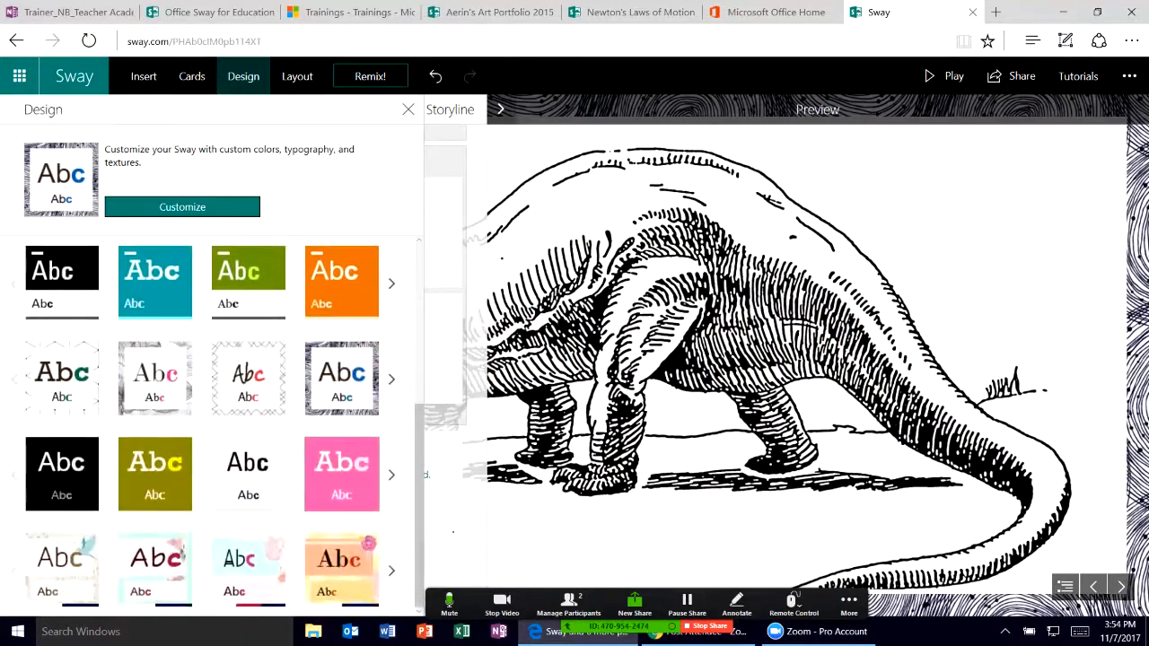
scroll(225, 426, up, 3)
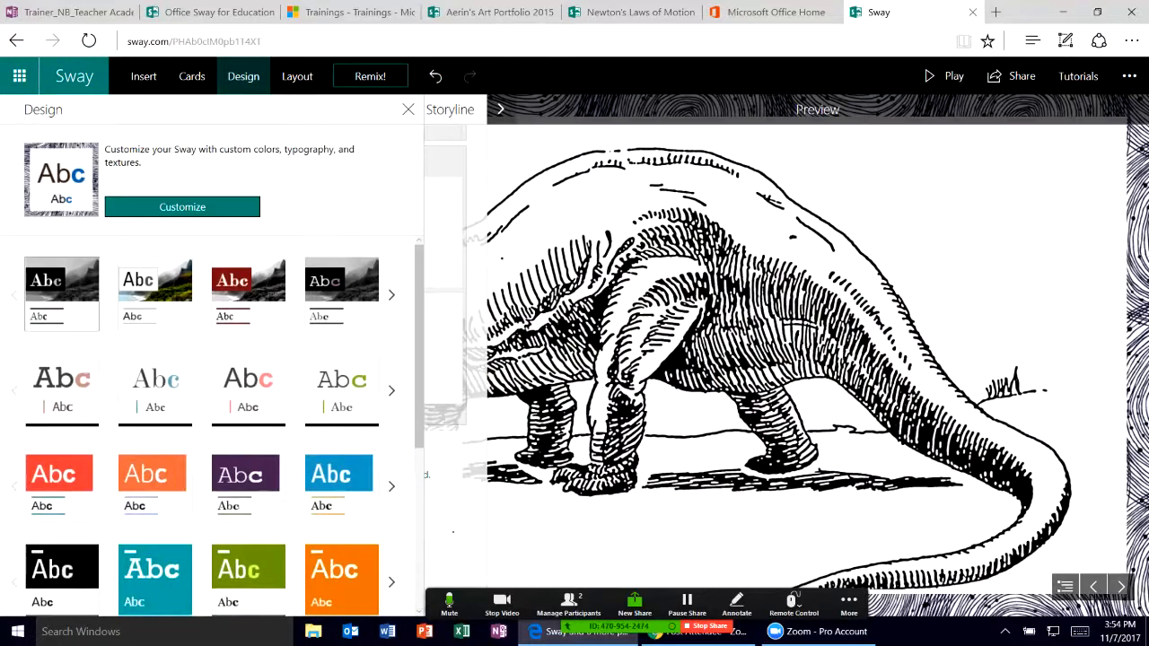
click(155, 295)
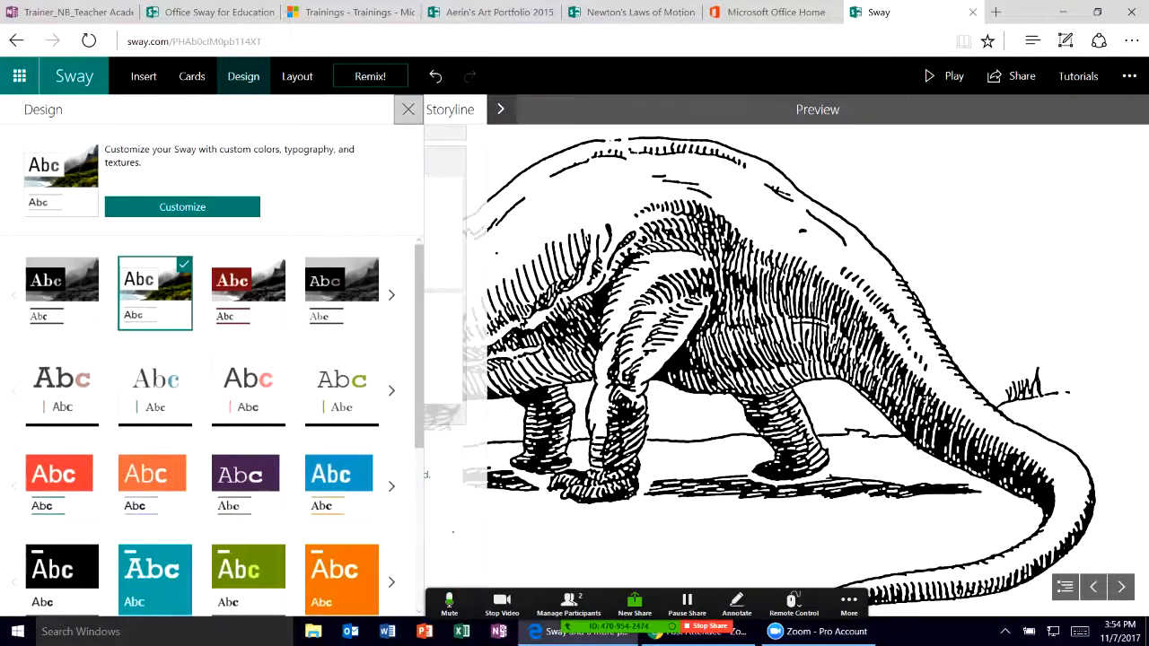
click(408, 110)
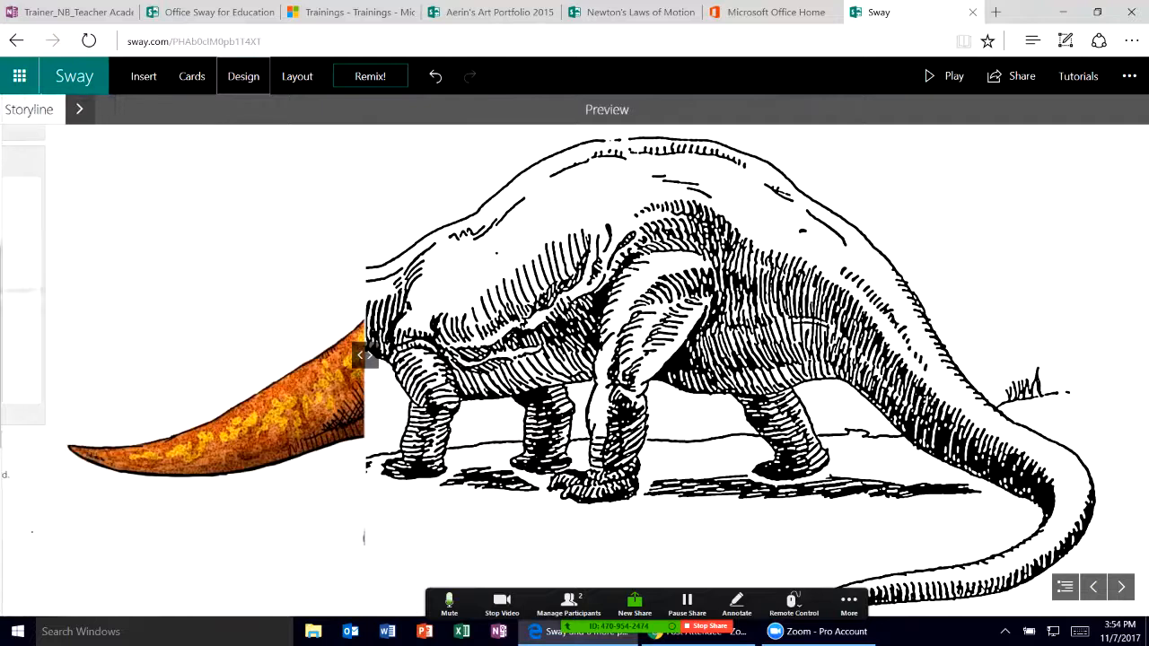
mouse_move(365, 355)
mouse_down()
mouse_move(1096, 355)
mouse_move(77, 353)
mouse_move(662, 353)
mouse_up()
Review the design, content insertion and card type options beside the storyline and return to the preview
click(78, 108)
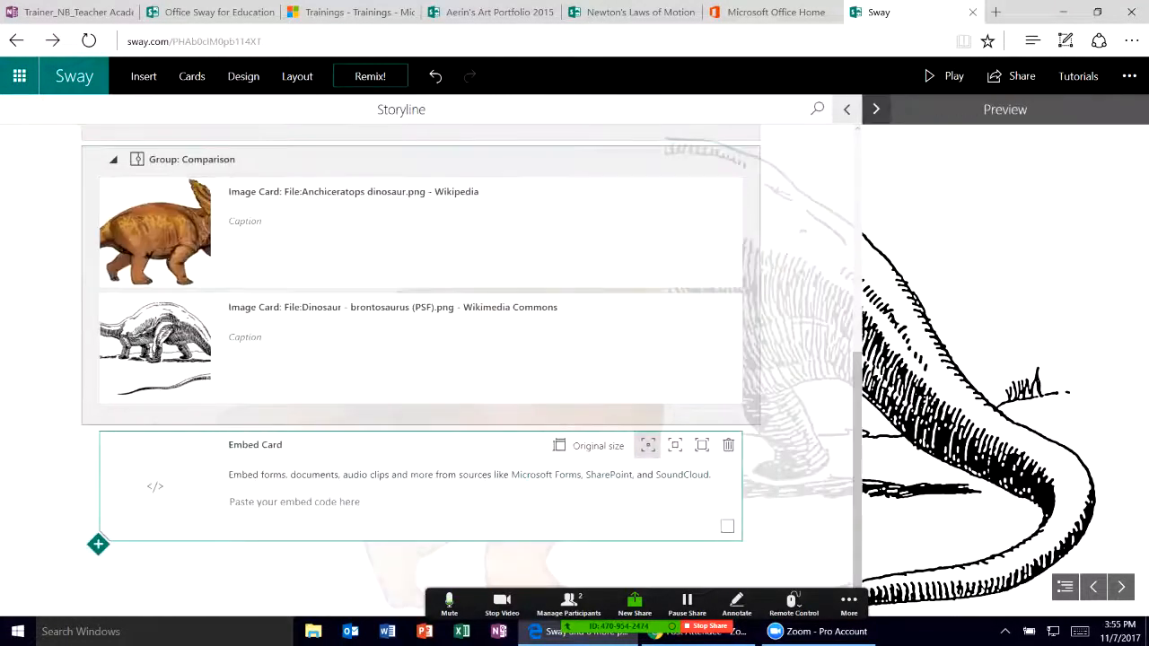
click(243, 76)
click(143, 77)
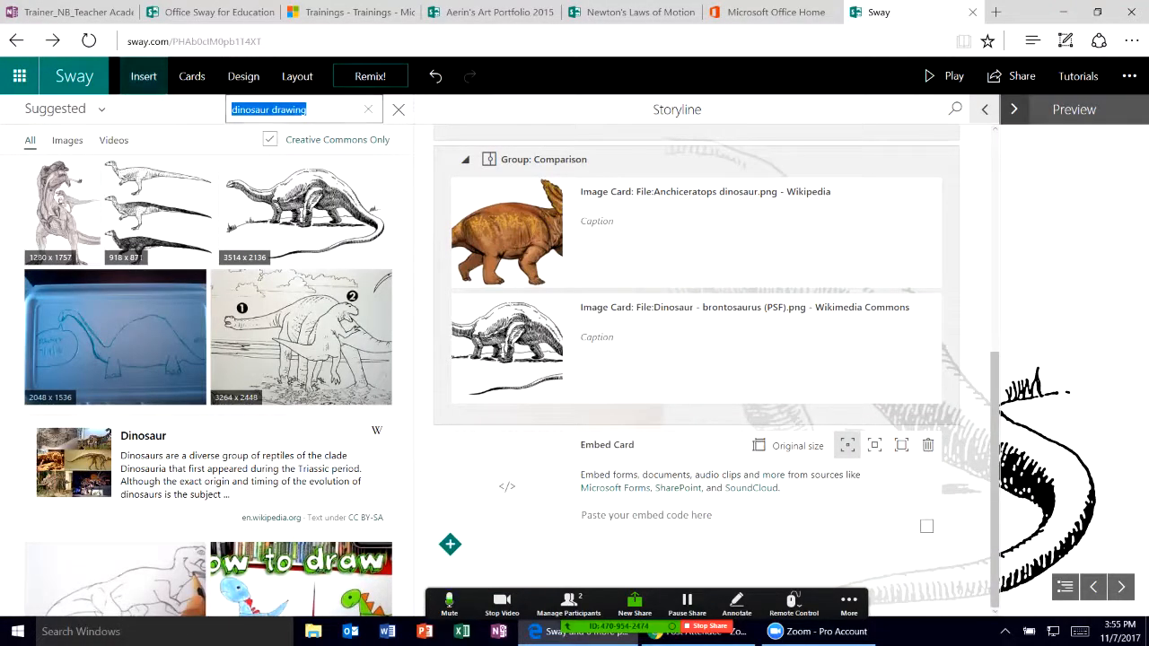
click(191, 77)
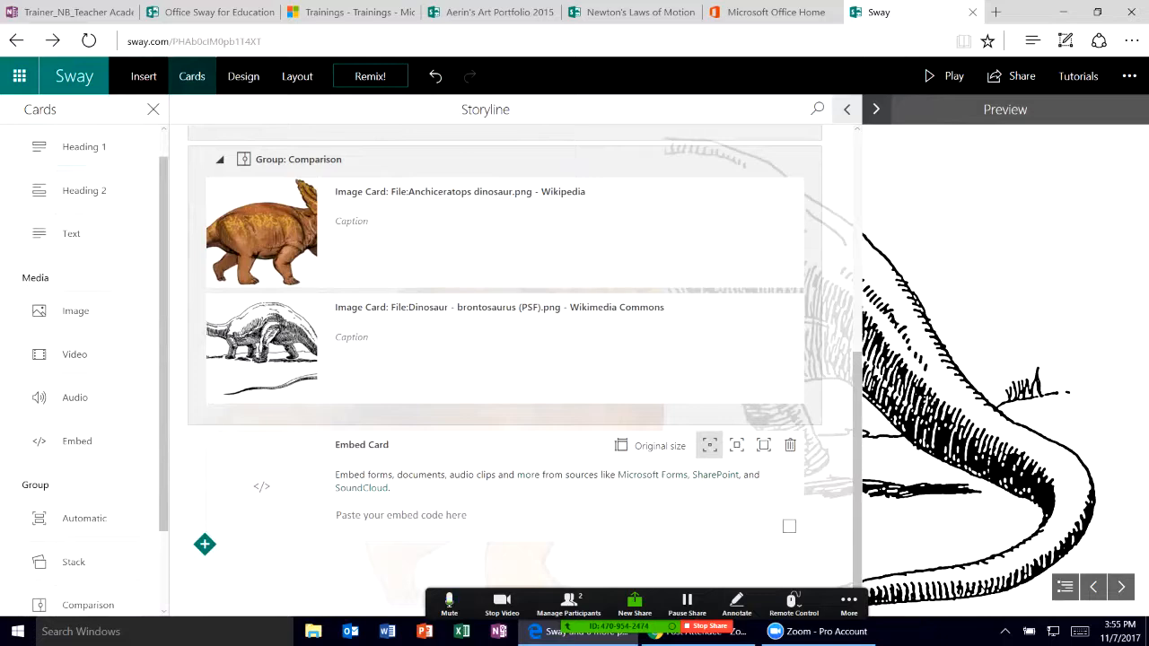
drag(163, 359, 163, 332)
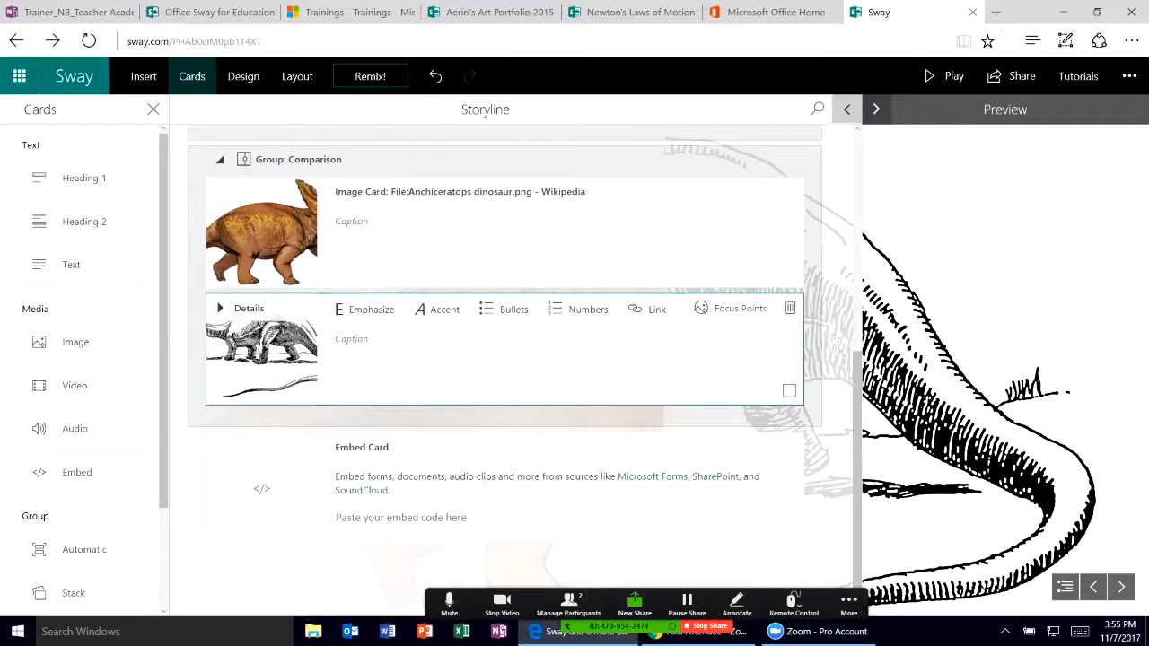
click(846, 108)
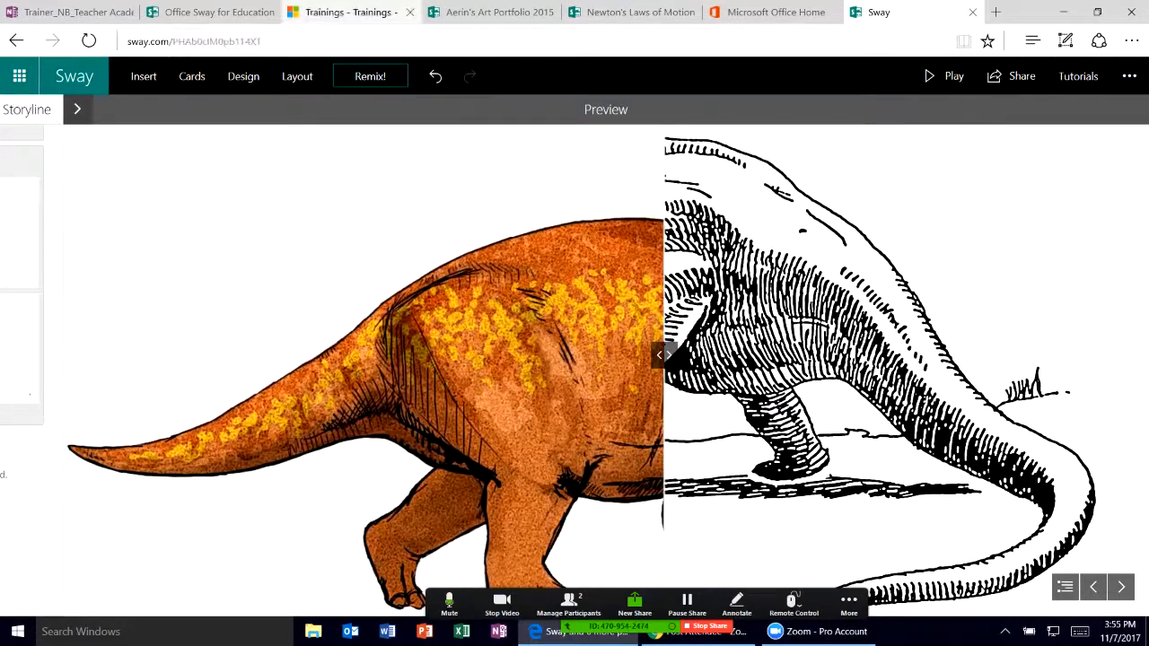
Switch to the Microsoft Educator Community trainings page and examine the profile badges, training details and hosted Sway event
mouse_move(350, 12)
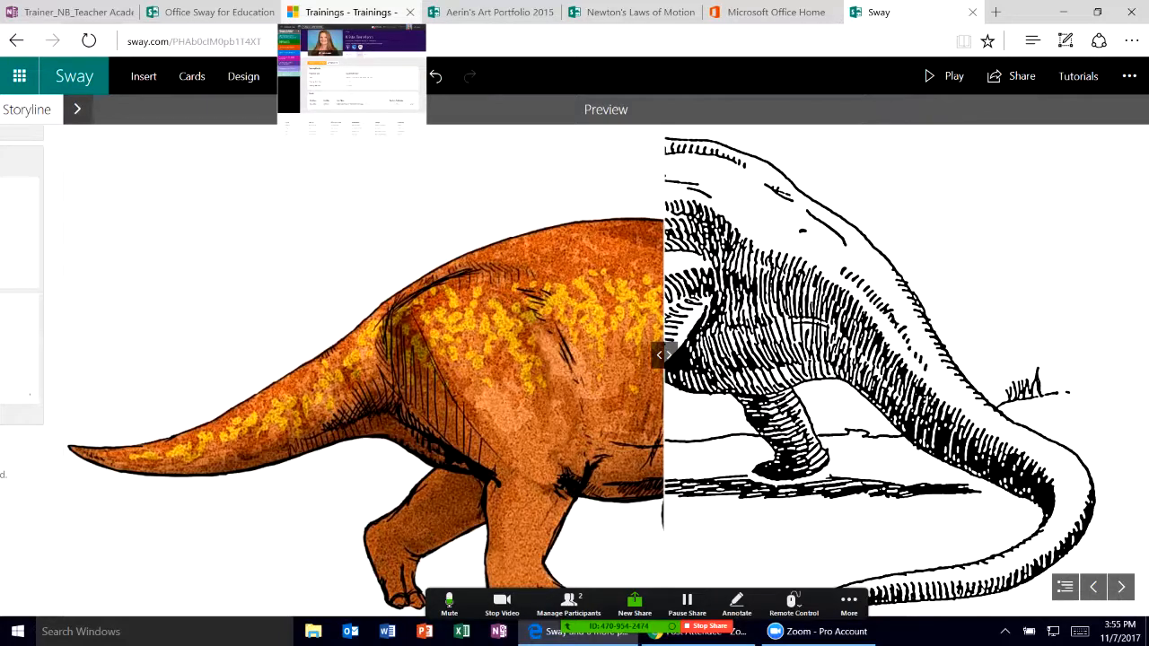
click(350, 12)
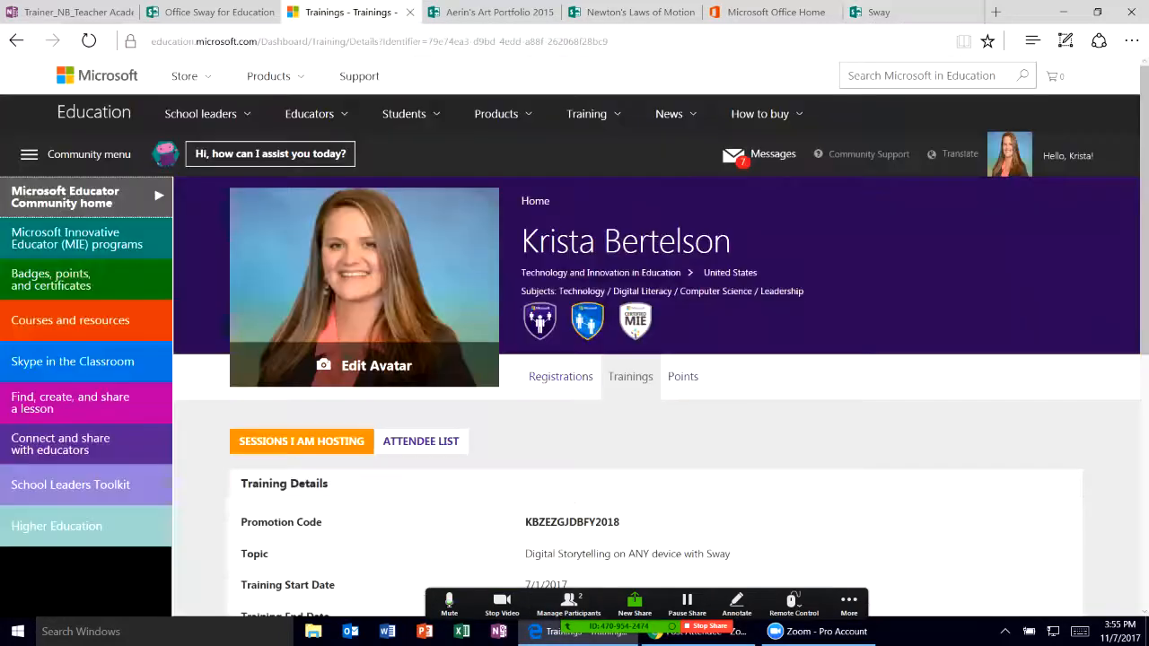
scroll(574, 332, down, 1)
scroll(575, 332, up, 1)
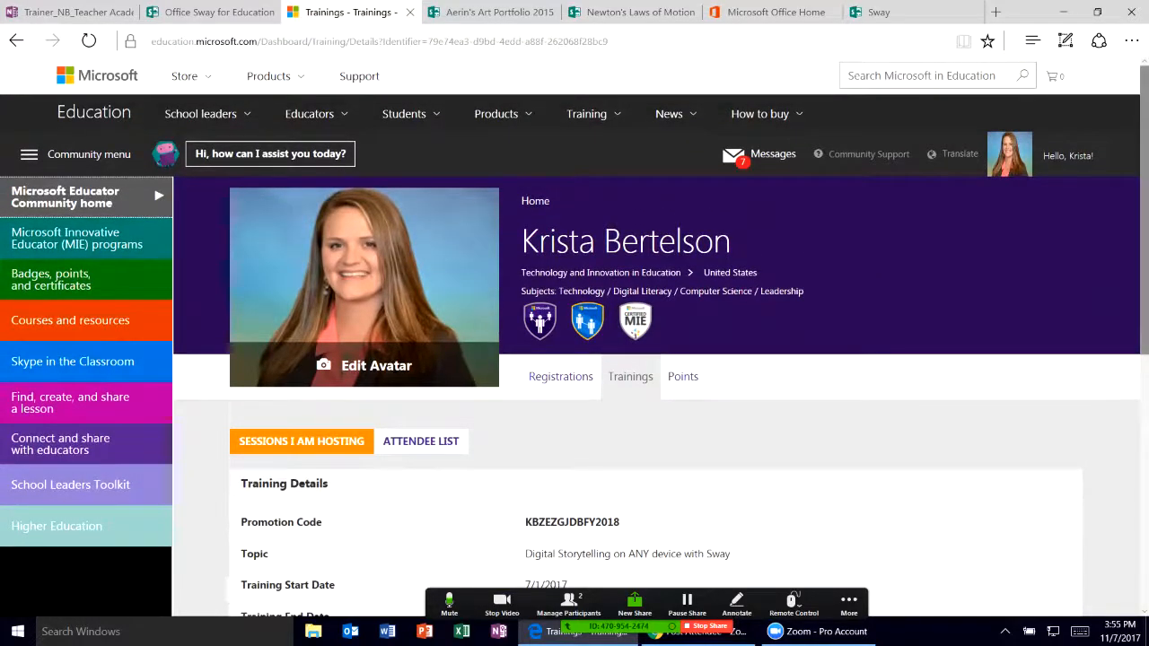
scroll(574, 338, down, 2)
scroll(574, 359, up, 2)
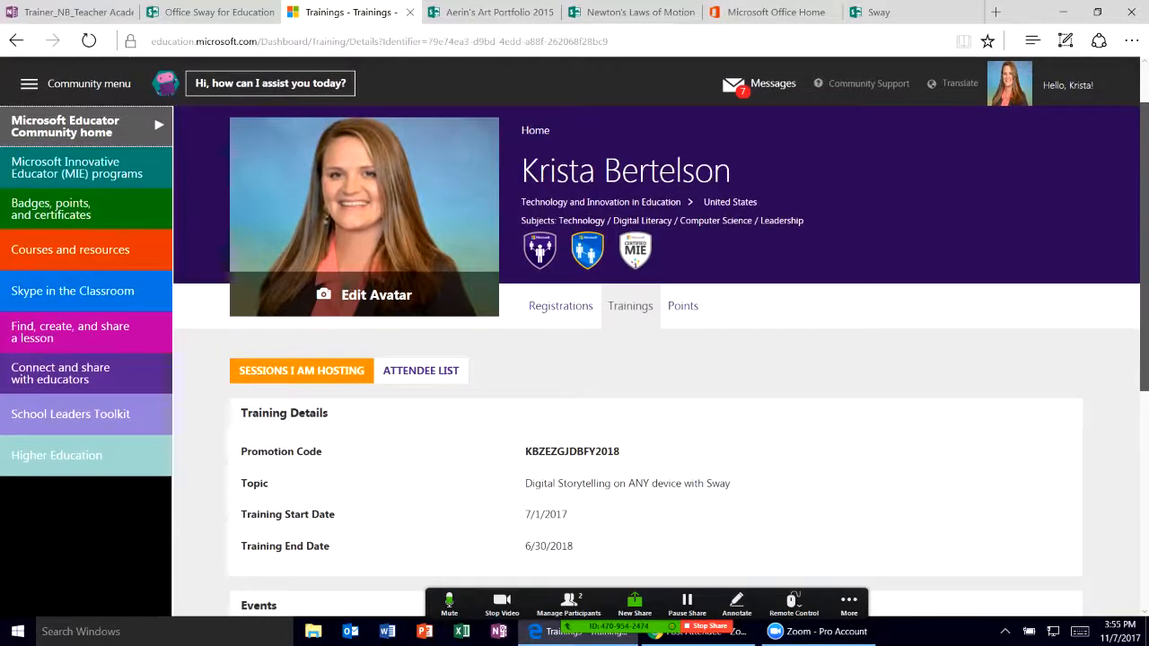
scroll(574, 359, down, 2)
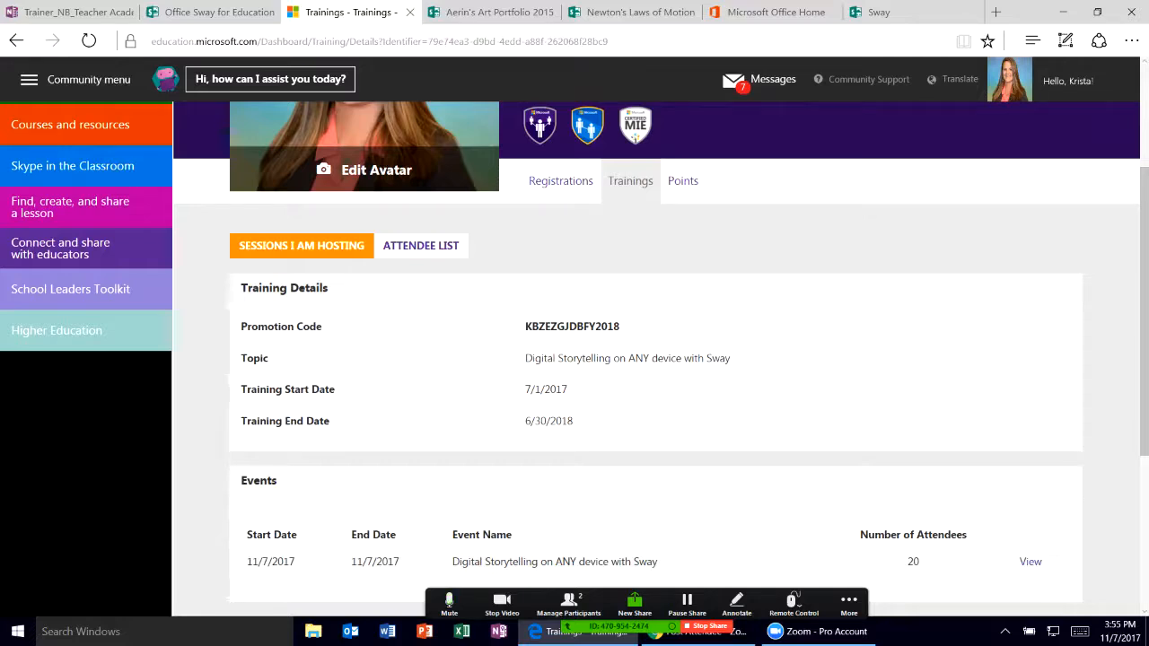
scroll(575, 359, down, 1)
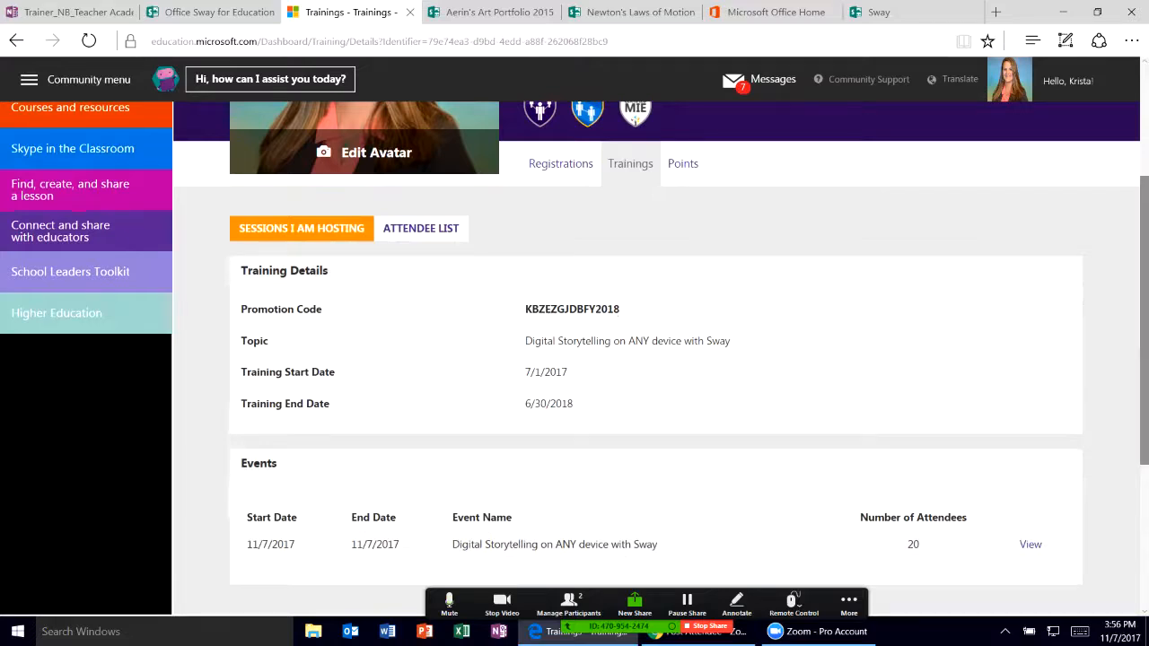
scroll(575, 359, down, 2)
scroll(574, 359, up, 5)
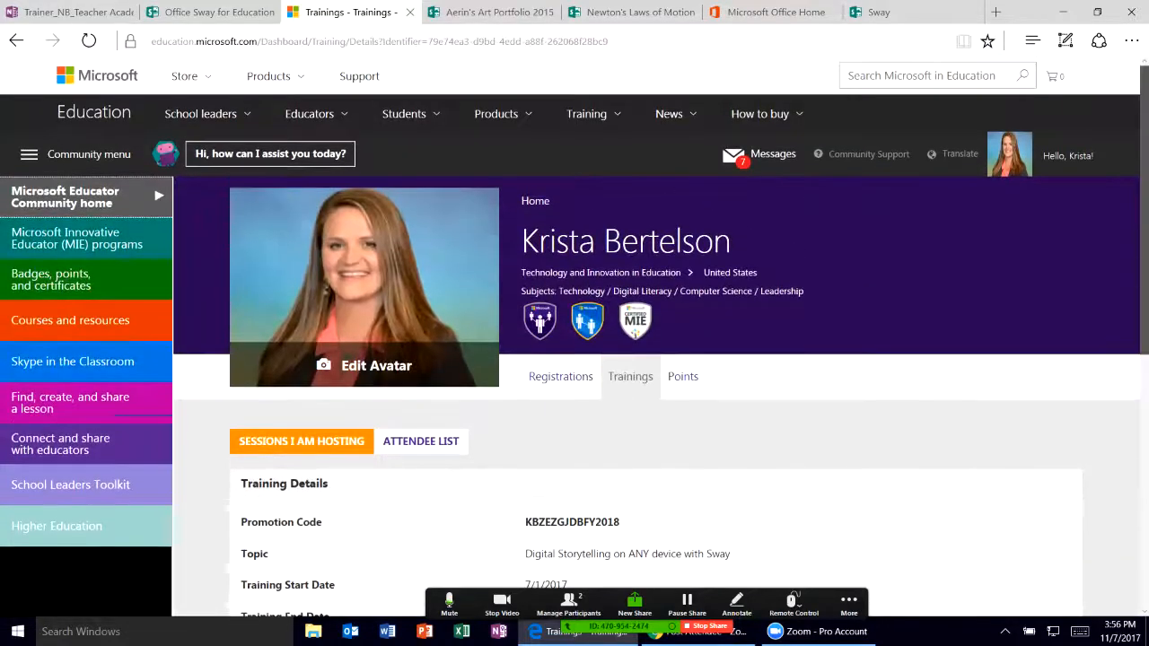
mouse_move(1010, 155)
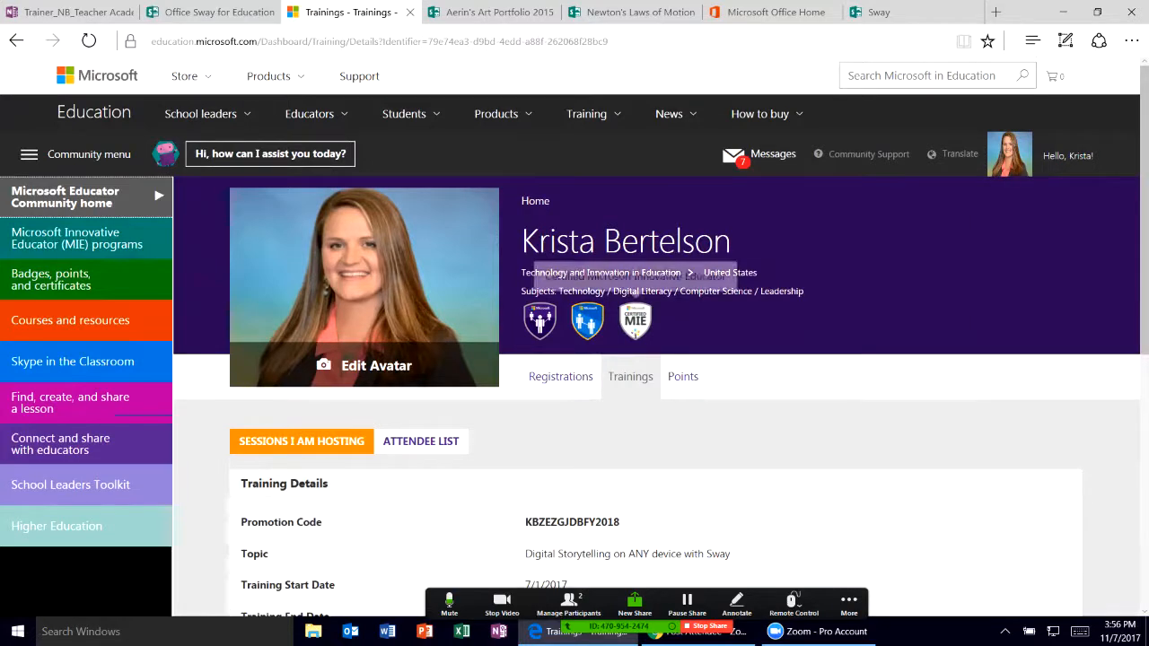
scroll(80, 338, down, 3)
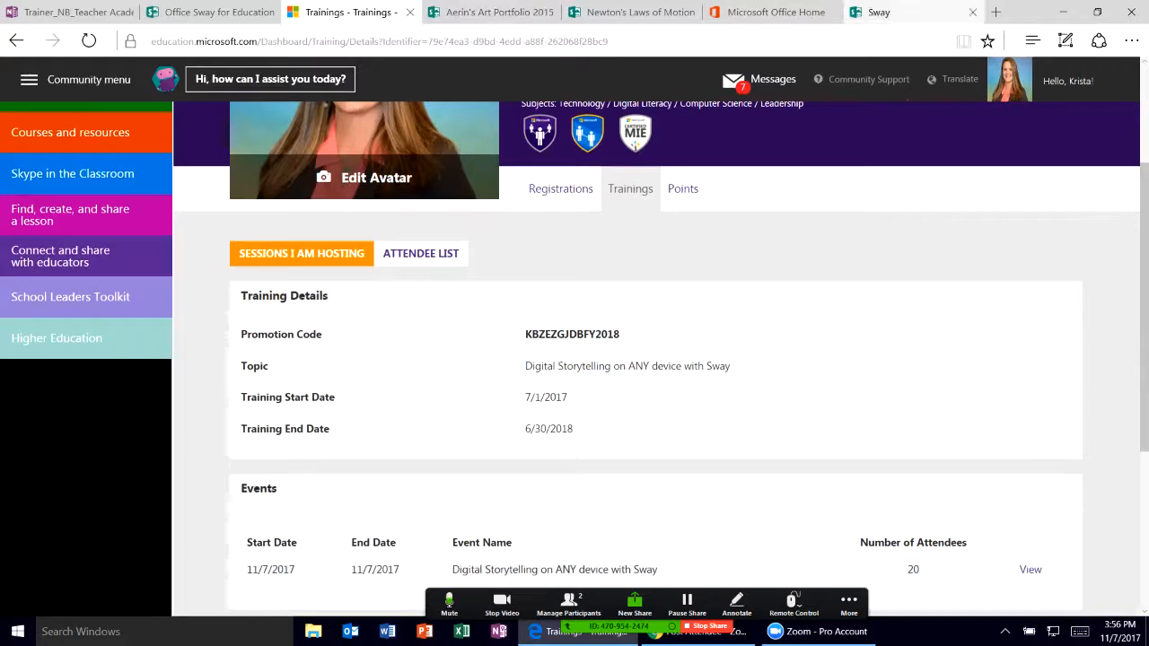
Revisit the Sway preview, the Office 365 home page and the trainings page, ending at the Office Sway for Education presentation
click(875, 12)
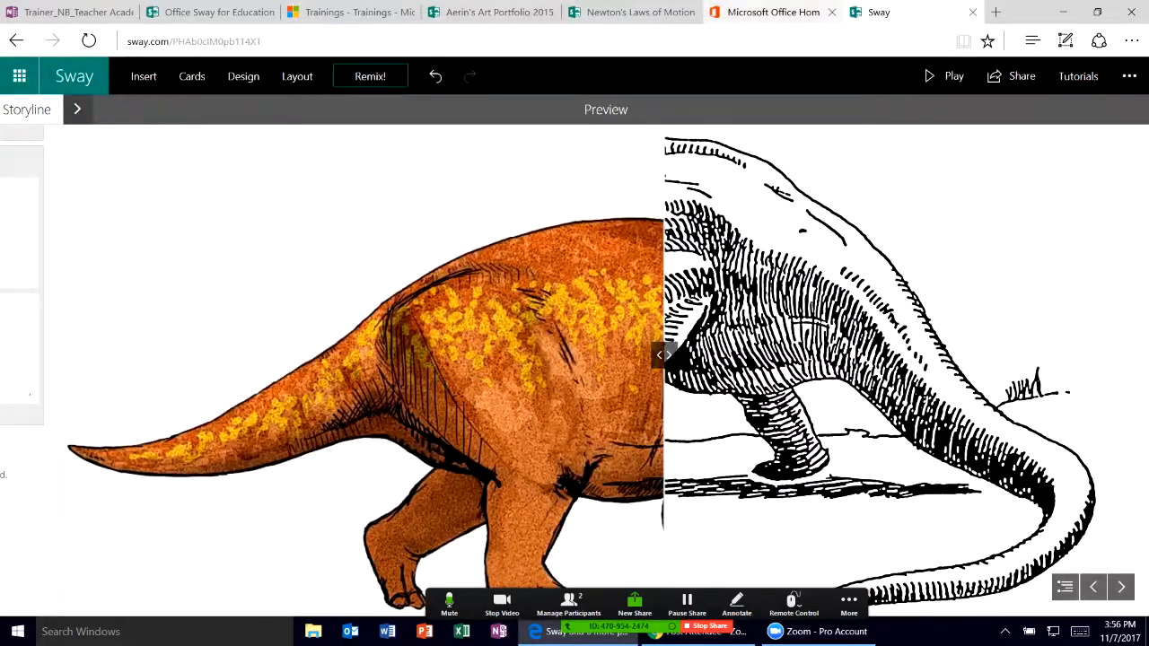
click(772, 12)
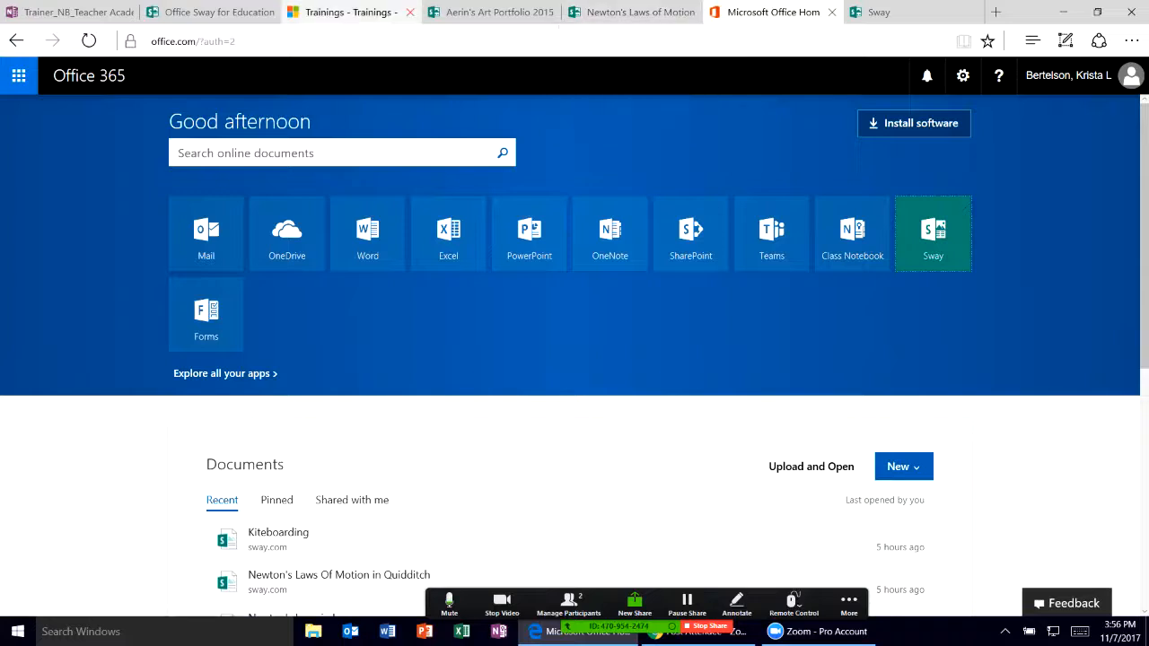
click(350, 12)
click(211, 12)
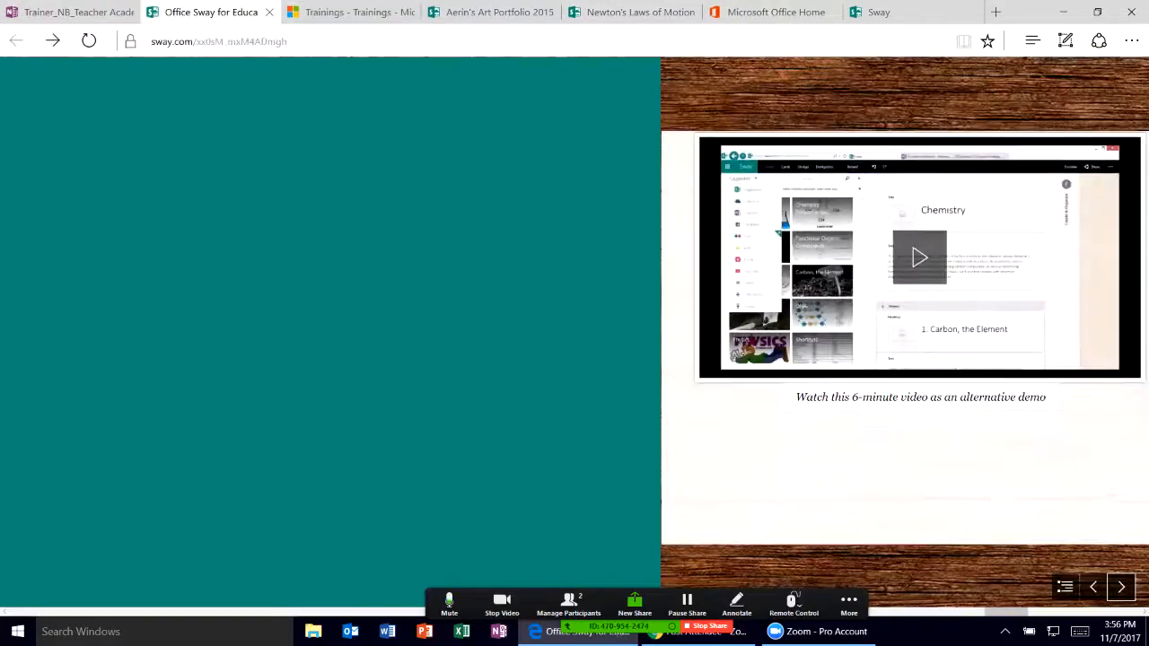